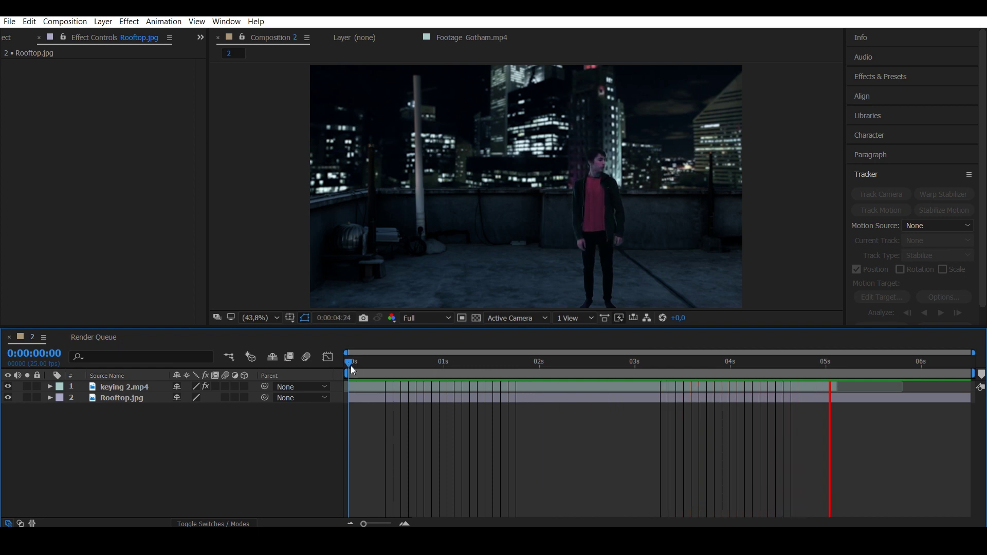
Scrub and play back the composition to examine the keyed actor on the rooftop through the end of his clip.
{"action": "left_click", "coordinate": [390, 386]}
{"action": "left_click_drag", "start_coordinate": [368, 363], "coordinate": [451, 369]}
{"action": "left_click", "coordinate": [418, 420]}
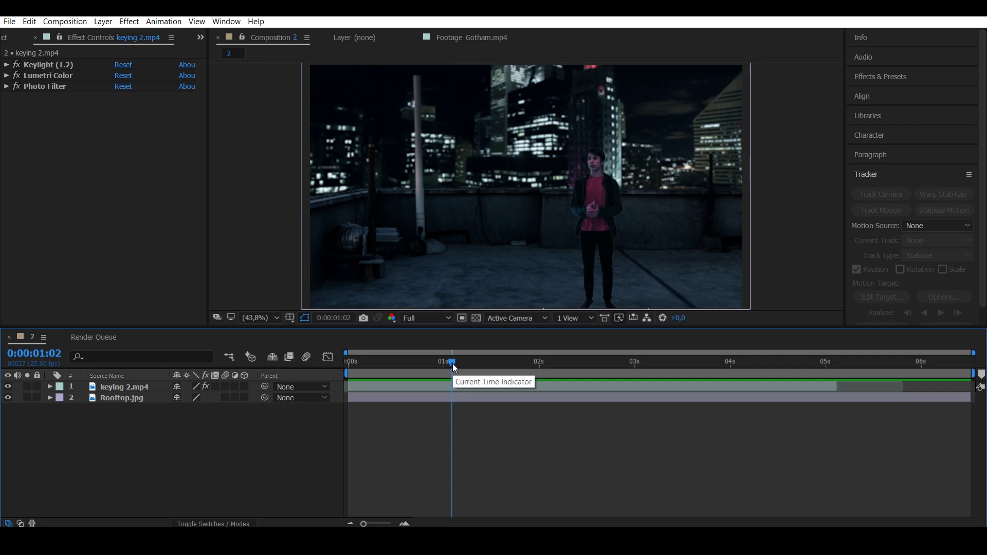
{"action": "left_click_drag", "start_coordinate": [452, 362], "coordinate": [773, 362]}
{"action": "left_click", "coordinate": [354, 362]}
{"action": "key", "text": "space"}
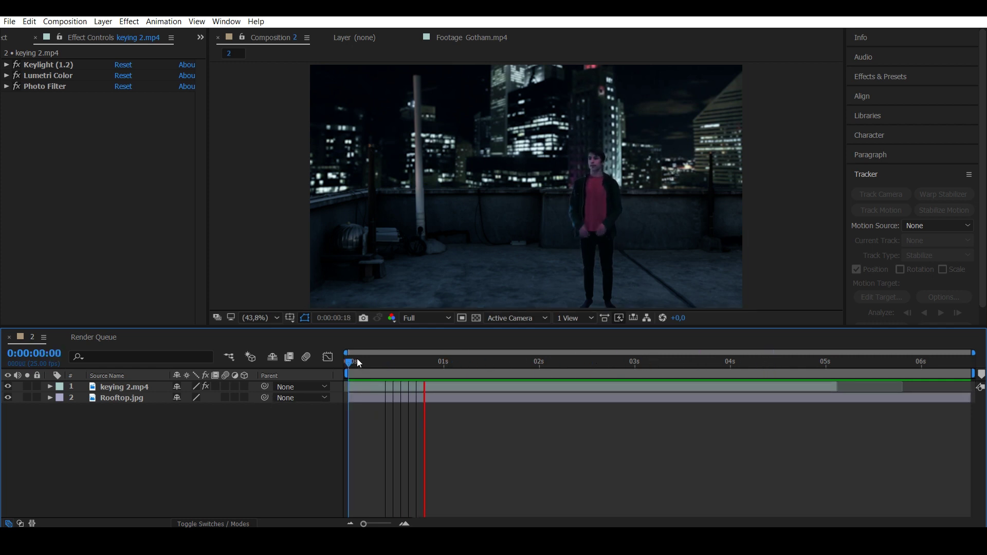
{"action": "left_click", "coordinate": [390, 361]}
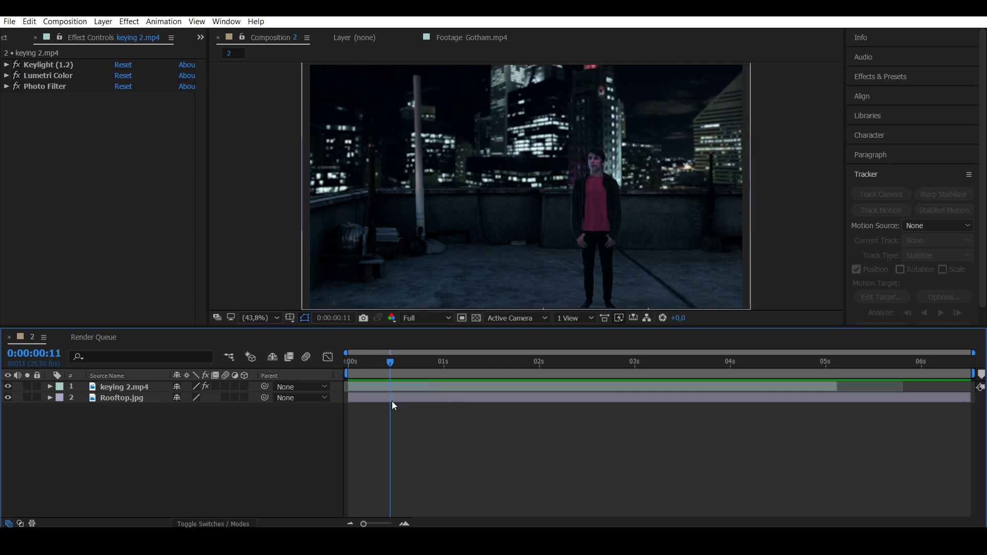
{"action": "left_click", "coordinate": [391, 398]}
{"action": "left_click_drag", "start_coordinate": [393, 361], "coordinate": [346, 365]}
{"action": "key", "text": "space"}
{"action": "left_click_drag", "start_coordinate": [837, 360], "coordinate": [769, 365]}
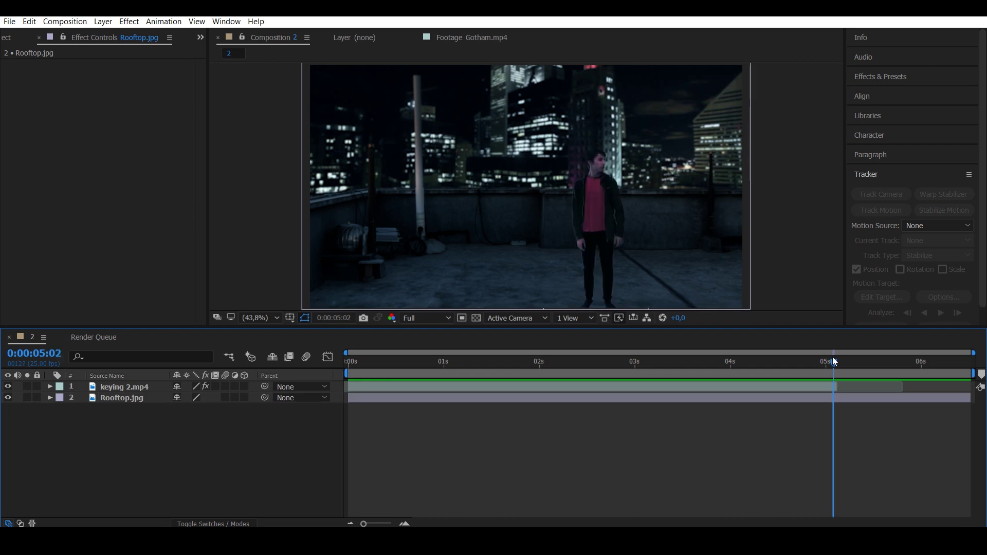
{"action": "key", "text": "space"}
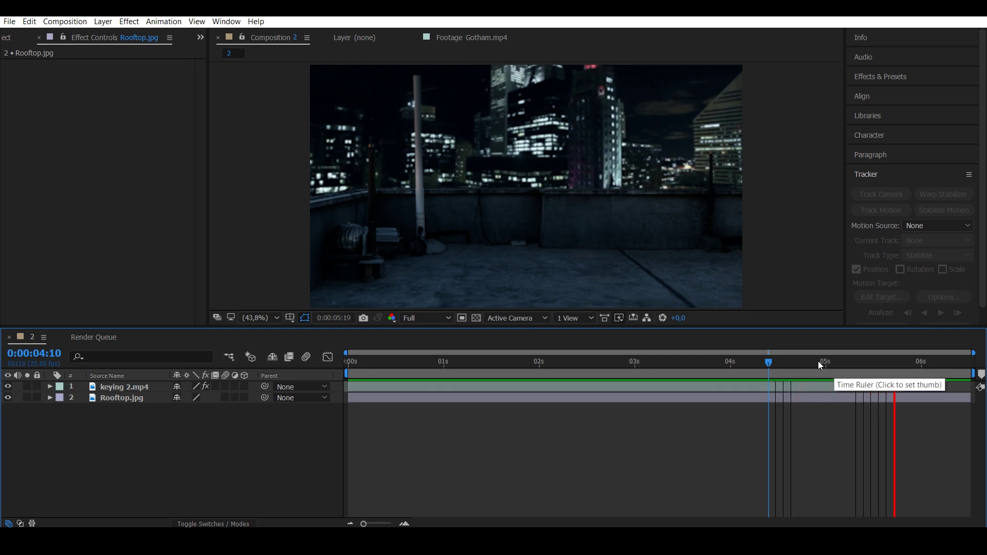
Duplicate the keying 2.mp4 layer and trim the top copy's start so only its final frame at 0:00:05:02 remains.
{"action": "left_click", "coordinate": [795, 365]}
{"action": "left_click_drag", "start_coordinate": [796, 366], "coordinate": [838, 359]}
{"action": "left_click", "coordinate": [822, 385]}
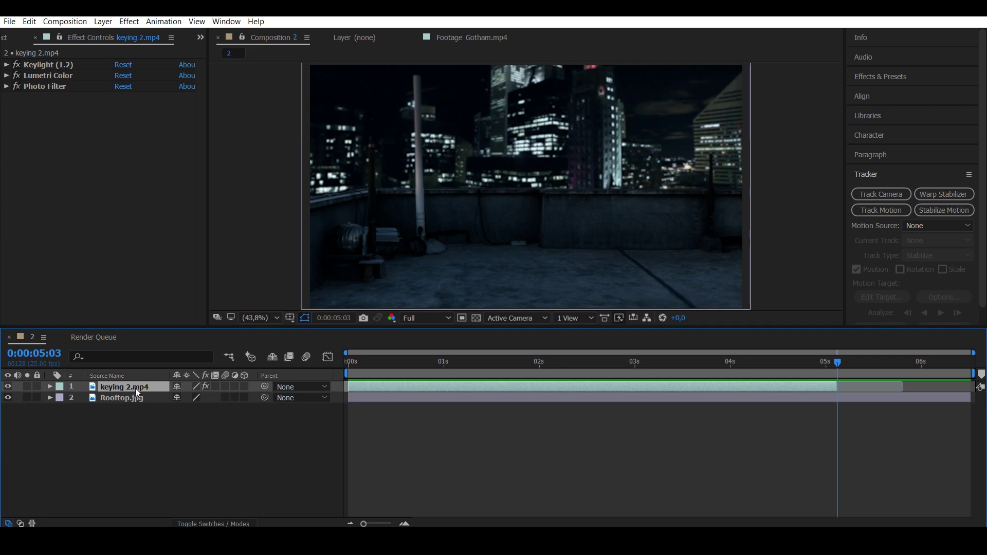
{"action": "key", "text": "ctrl+d"}
{"action": "key", "text": "Page_Up"}
{"action": "key", "text": "Page_Up"}
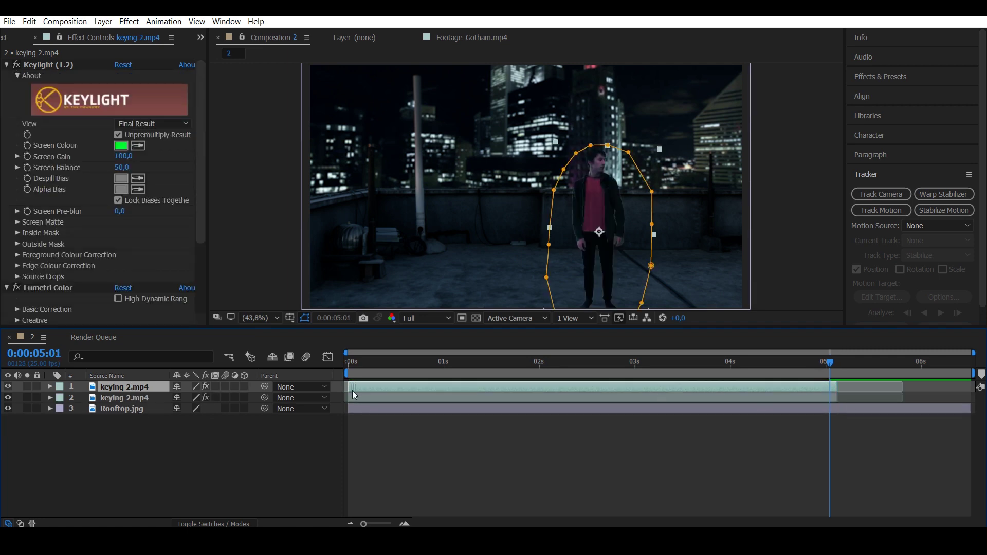
{"action": "left_click_drag", "start_coordinate": [349, 388], "coordinate": [832, 388]}
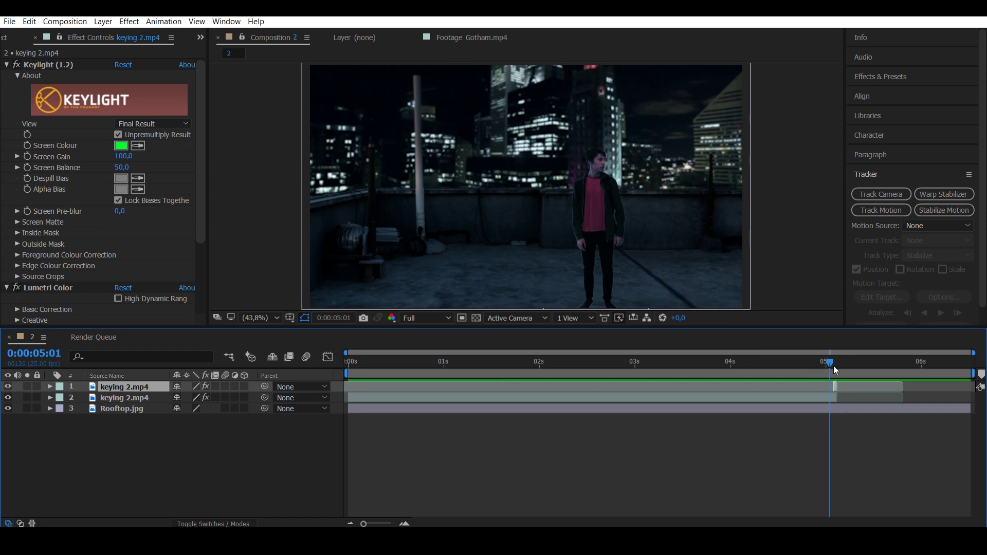
Apply Directional Blur to the one-frame copy with a blur length of 253.4, hiding the original clip layer meanwhile.
{"action": "left_click", "coordinate": [833, 387]}
{"action": "left_click", "coordinate": [129, 21]}
{"action": "mouse_move", "coordinate": [154, 100]}
{"action": "left_click", "coordinate": [333, 215]}
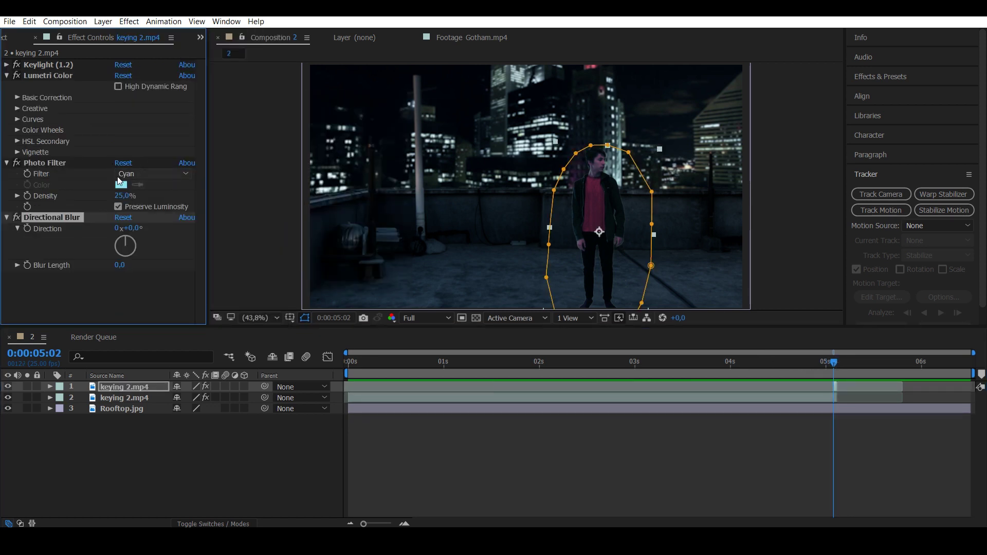
{"action": "left_click", "coordinate": [6, 75]}
{"action": "left_click", "coordinate": [6, 86]}
{"action": "left_click", "coordinate": [7, 398]}
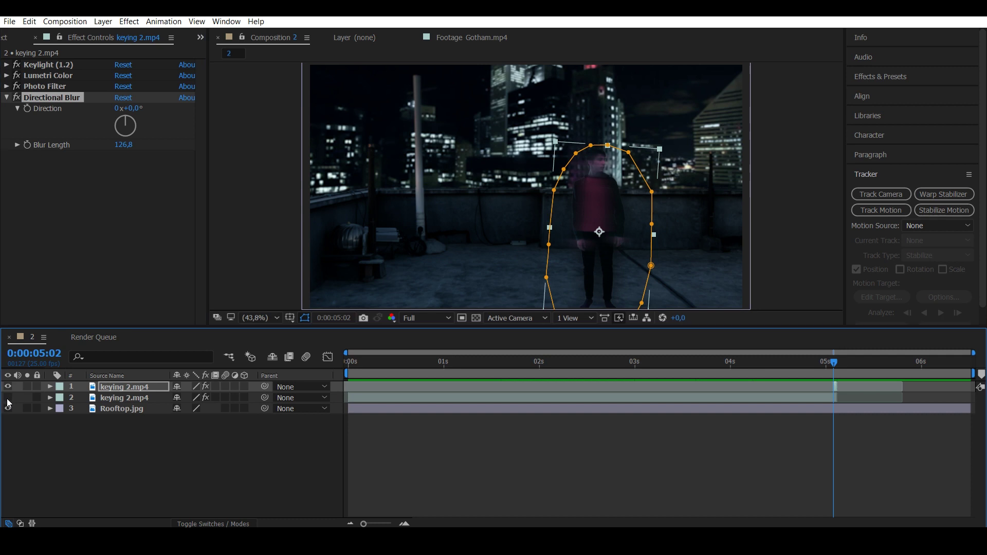
{"action": "left_click_drag", "start_coordinate": [124, 144], "coordinate": [955, 193]}
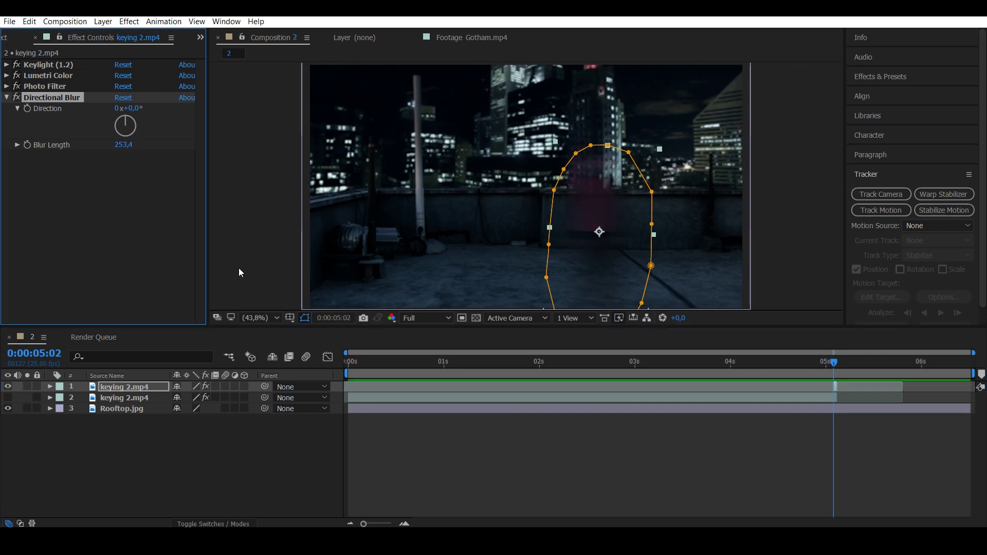
{"action": "left_click_drag", "start_coordinate": [129, 125], "coordinate": [125, 112]}
{"action": "left_click", "coordinate": [97, 177]}
{"action": "left_click", "coordinate": [7, 97]}
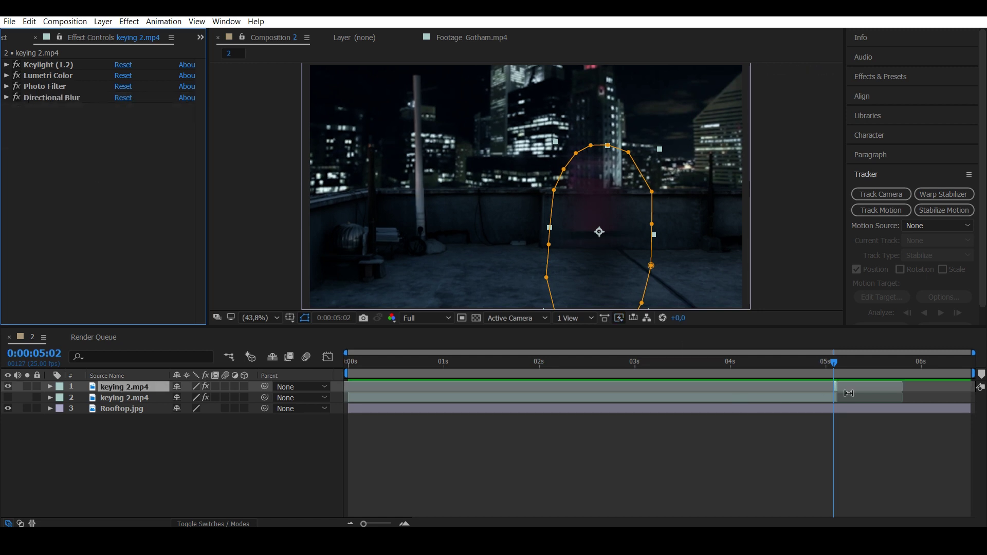
Show the original clip layer again and stretch the blurred copy sideways to about 257%, extending to the right of the actor.
{"action": "left_click", "coordinate": [7, 398]}
{"action": "left_click_drag", "start_coordinate": [660, 148], "coordinate": [787, 149]}
{"action": "left_click_drag", "start_coordinate": [570, 196], "coordinate": [660, 204]}
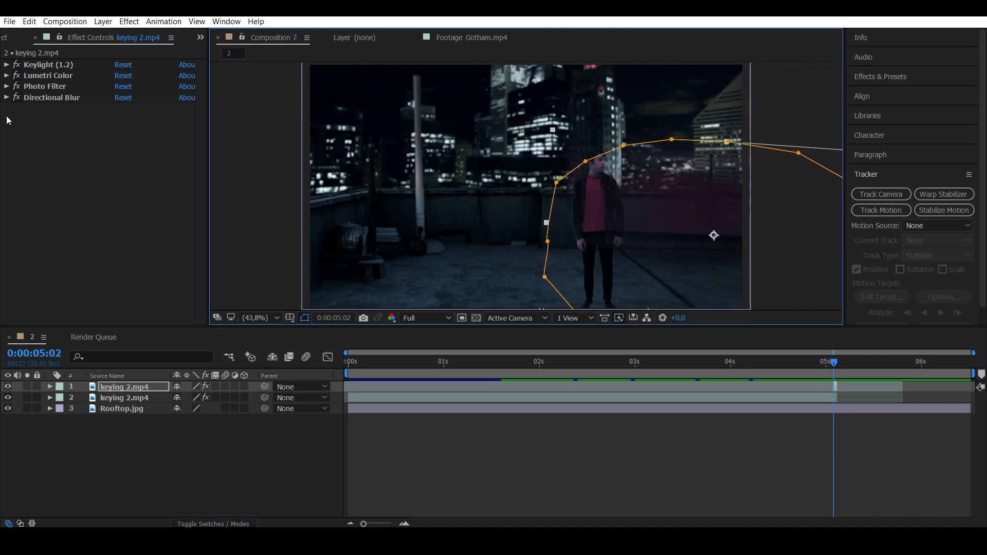
Set the Directional Blur direction of the stretched copy to -12°.
{"action": "left_click", "coordinate": [6, 97]}
{"action": "left_click_drag", "start_coordinate": [121, 127], "coordinate": [124, 117]}
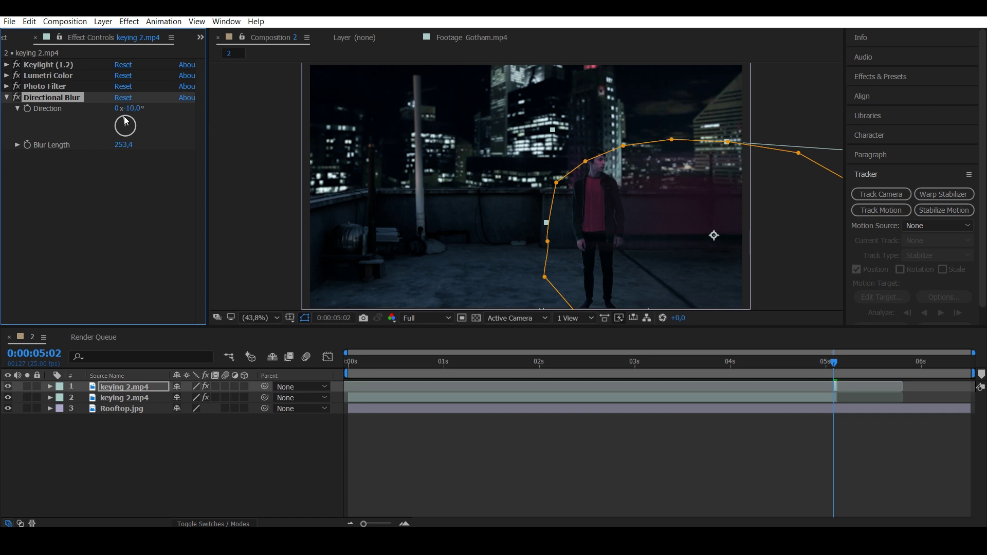
{"action": "left_click", "coordinate": [97, 194]}
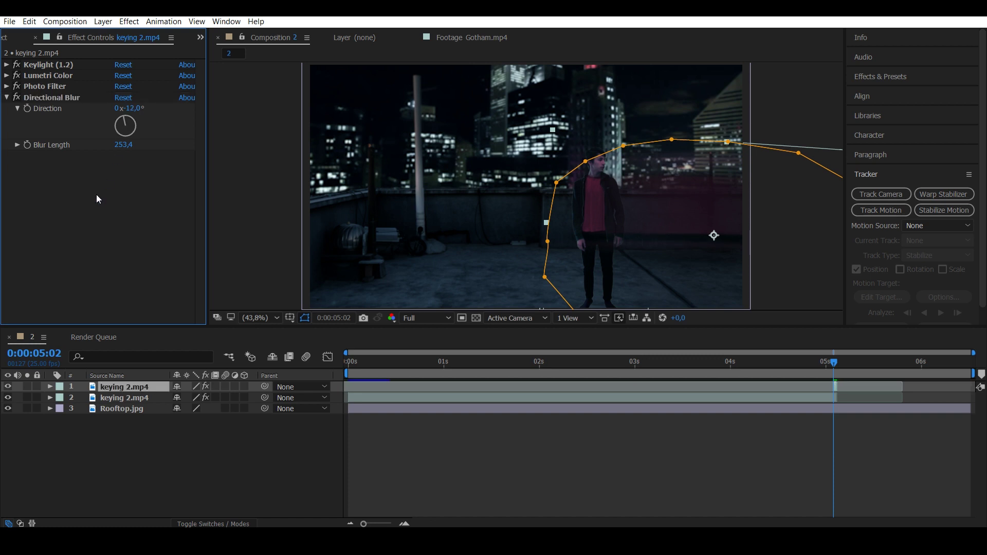
{"action": "left_click", "coordinate": [6, 97]}
Set the opacity of the blurred top copy to 80% at 0:00:05:02.
{"action": "left_click", "coordinate": [797, 362]}
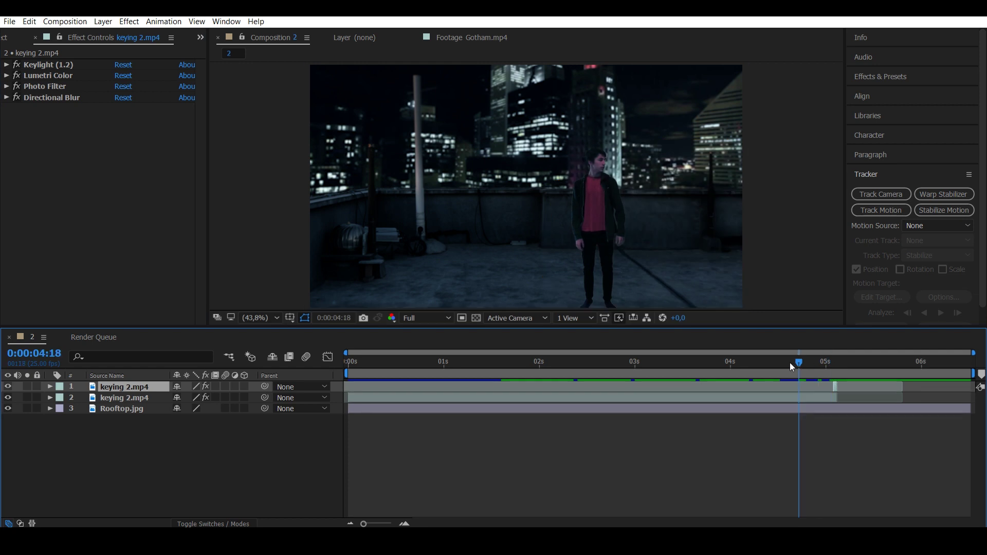
{"action": "left_click_drag", "start_coordinate": [822, 363], "coordinate": [837, 361]}
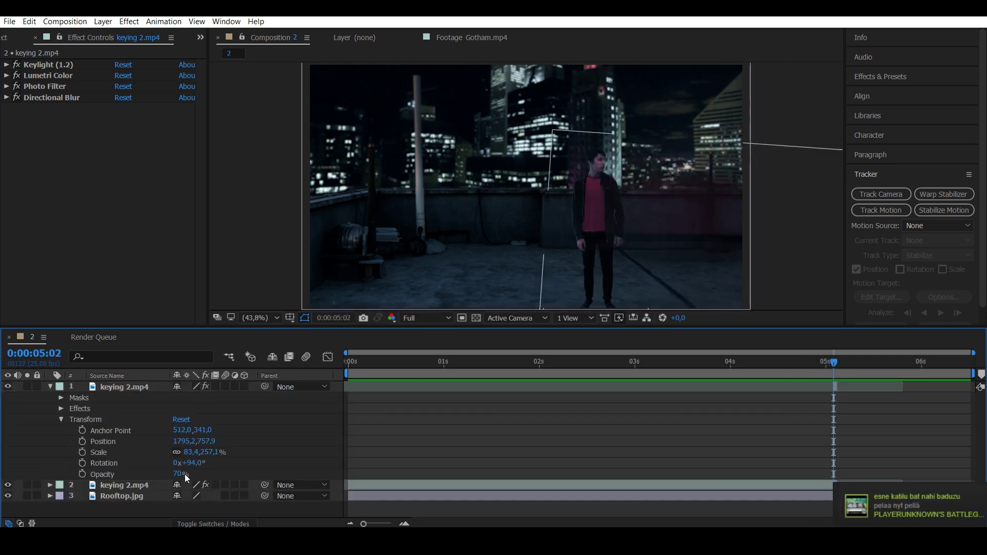
{"action": "left_click", "coordinate": [180, 474]}
{"action": "type", "text": "80"}
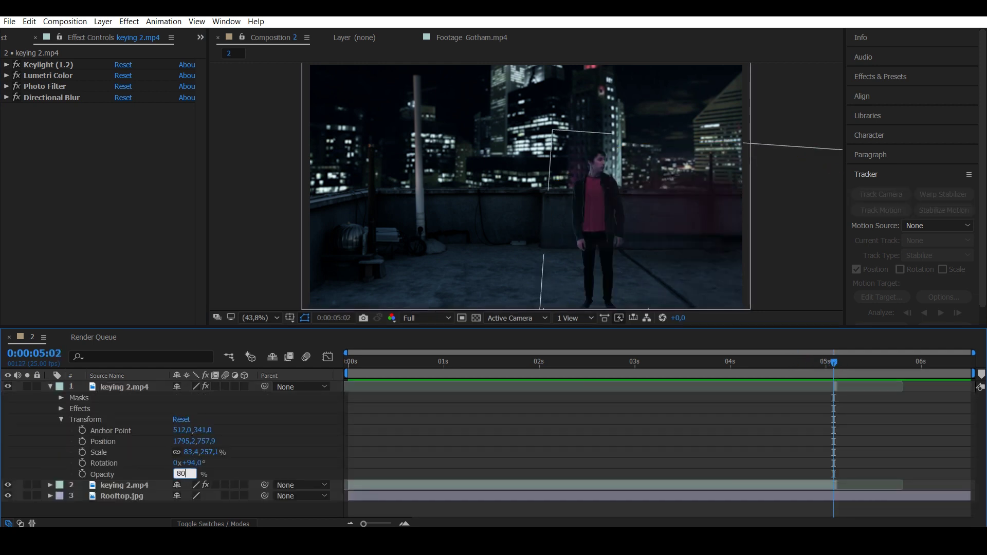
{"action": "key", "text": "Return"}
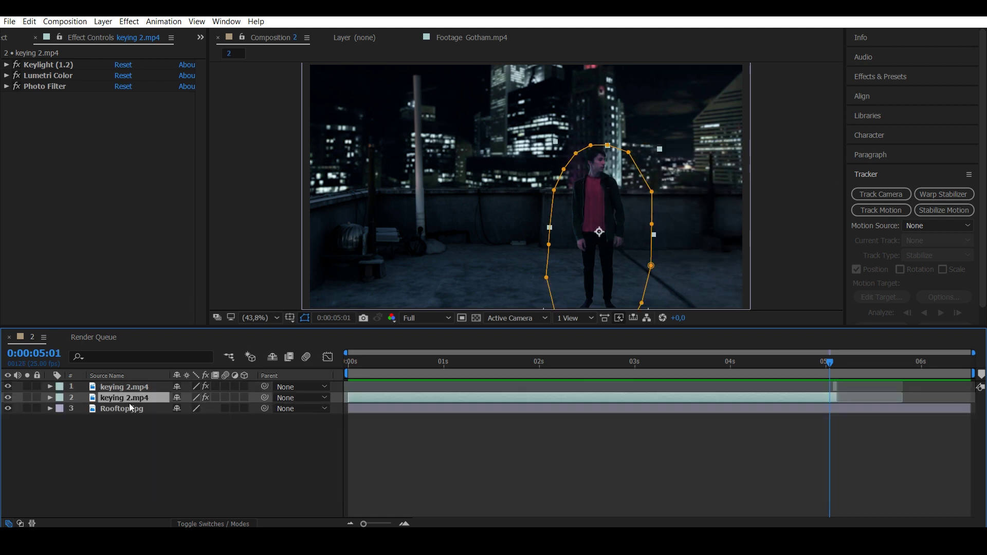
Duplicate the original keying 2.mp4 layer, trim the copy to its last few frames and move it to start at 0:00:05:03.
{"action": "key", "text": "ctrl+d"}
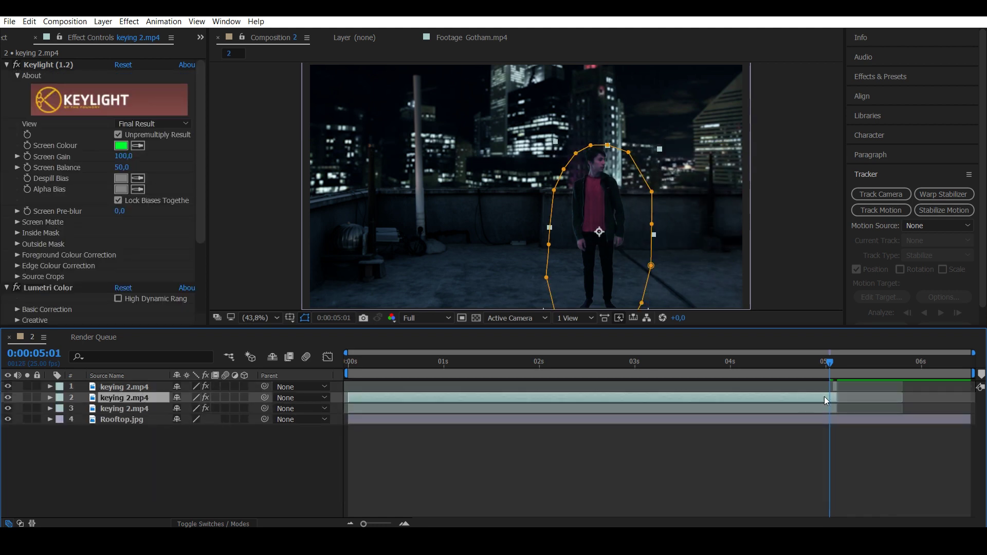
{"action": "mouse_move", "coordinate": [831, 364]}
{"action": "left_mouse_down"}
{"action": "mouse_move", "coordinate": [840, 356]}
{"action": "mouse_move", "coordinate": [820, 366]}
{"action": "left_mouse_up"}
{"action": "left_click_drag", "start_coordinate": [350, 398], "coordinate": [822, 405]}
{"action": "left_click_drag", "start_coordinate": [822, 363], "coordinate": [823, 363]}
{"action": "left_click_drag", "start_coordinate": [826, 397], "coordinate": [840, 397]}
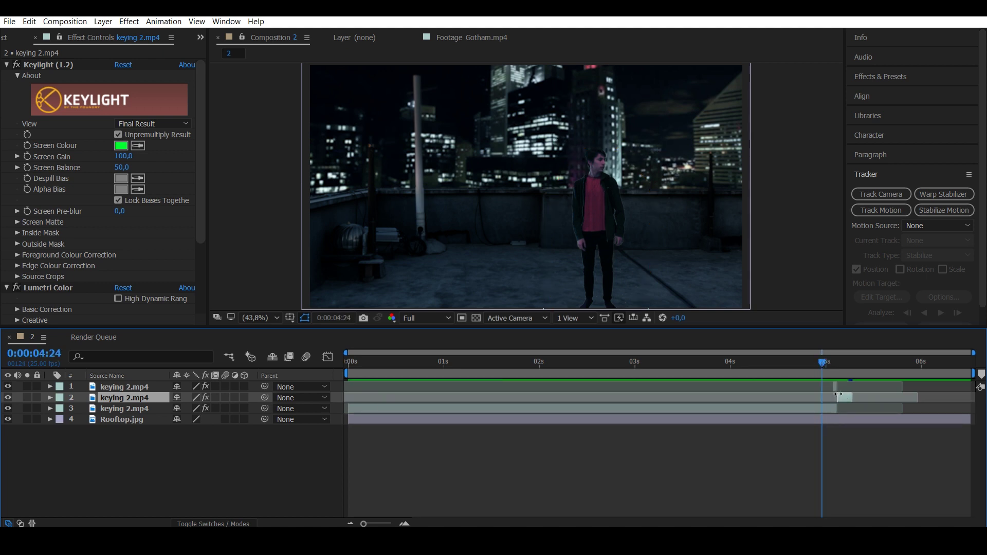
Apply Turbulent Displace to the short copy that starts at 0:00:05:03.
{"action": "left_click_drag", "start_coordinate": [824, 363], "coordinate": [832, 362]}
{"action": "left_click", "coordinate": [836, 359]}
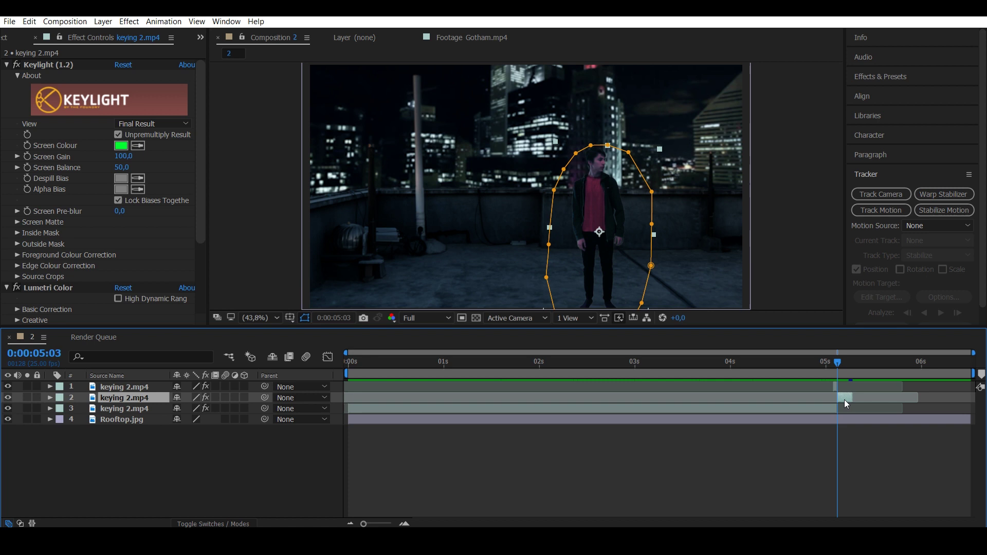
{"action": "left_click", "coordinate": [129, 21]}
{"action": "mouse_move", "coordinate": [170, 150]}
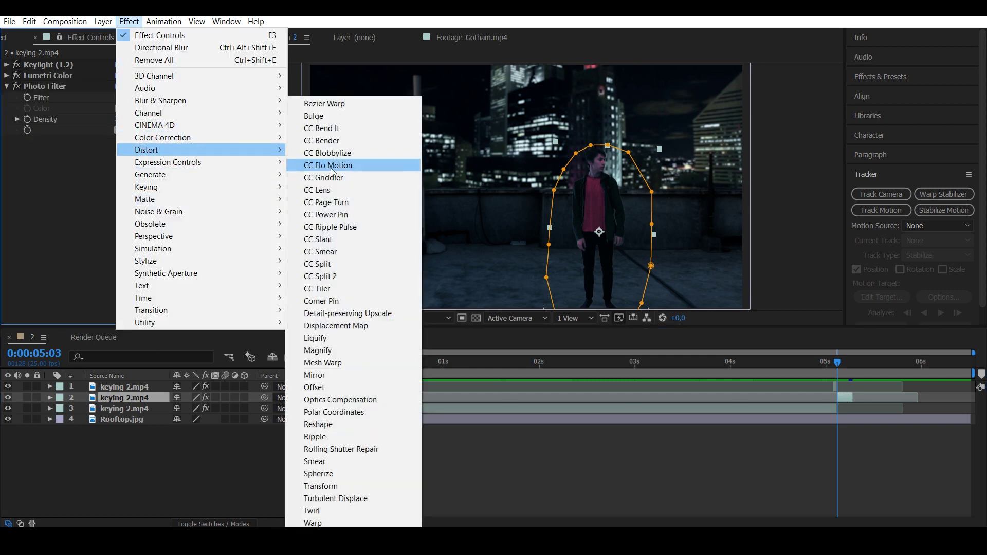
{"action": "left_click", "coordinate": [344, 498]}
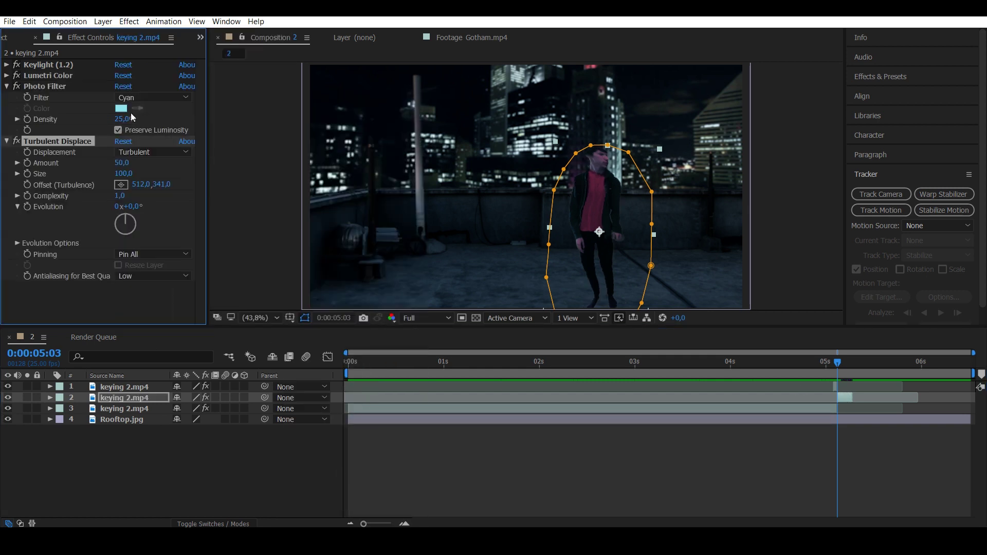
{"action": "left_click", "coordinate": [20, 88]}
Set Turbulent Displace to size 5, amount 200 and complexity 5.
{"action": "left_click", "coordinate": [125, 130]}
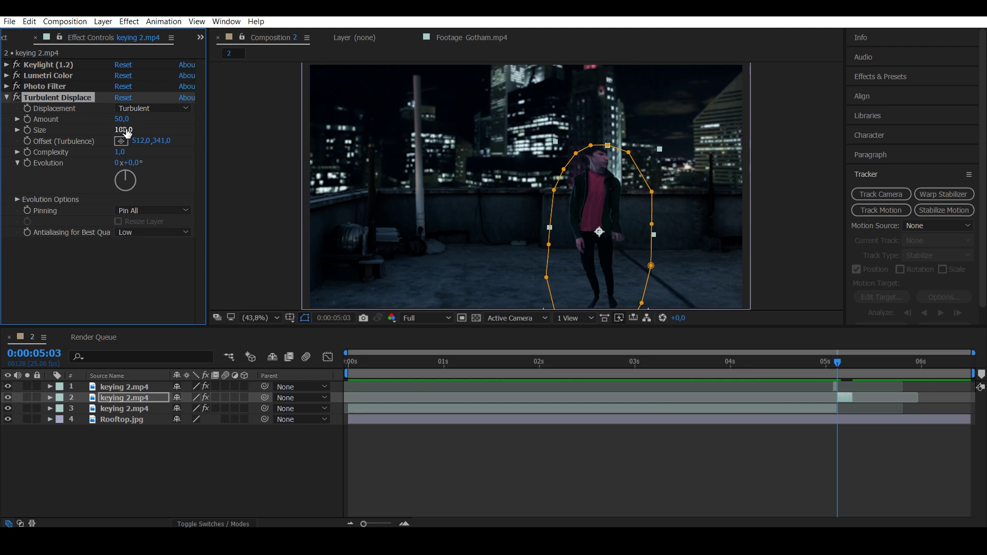
{"action": "type", "text": "5"}
{"action": "key", "text": "shift+Tab"}
{"action": "type", "text": "200"}
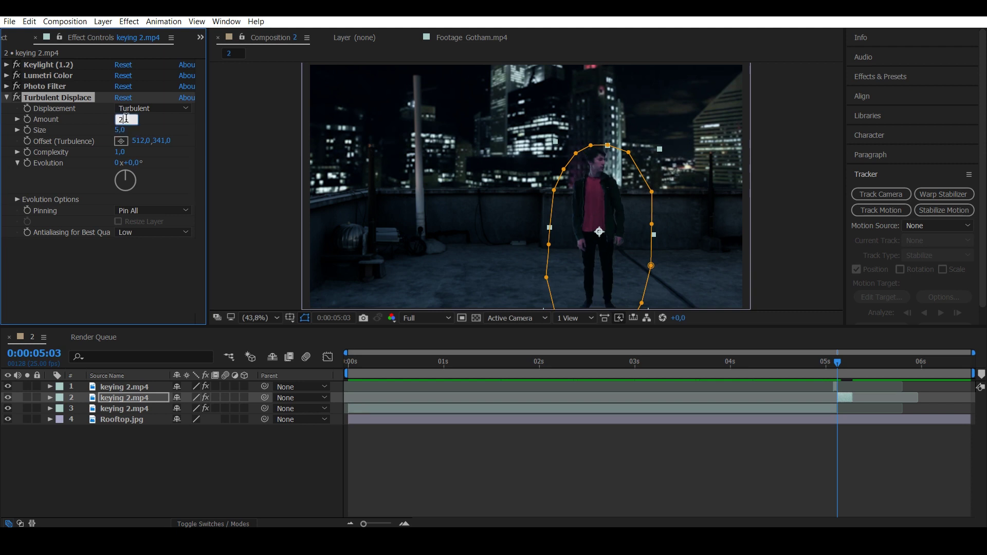
{"action": "left_click", "coordinate": [123, 152]}
{"action": "type", "text": "5"}
{"action": "key", "text": "Return"}
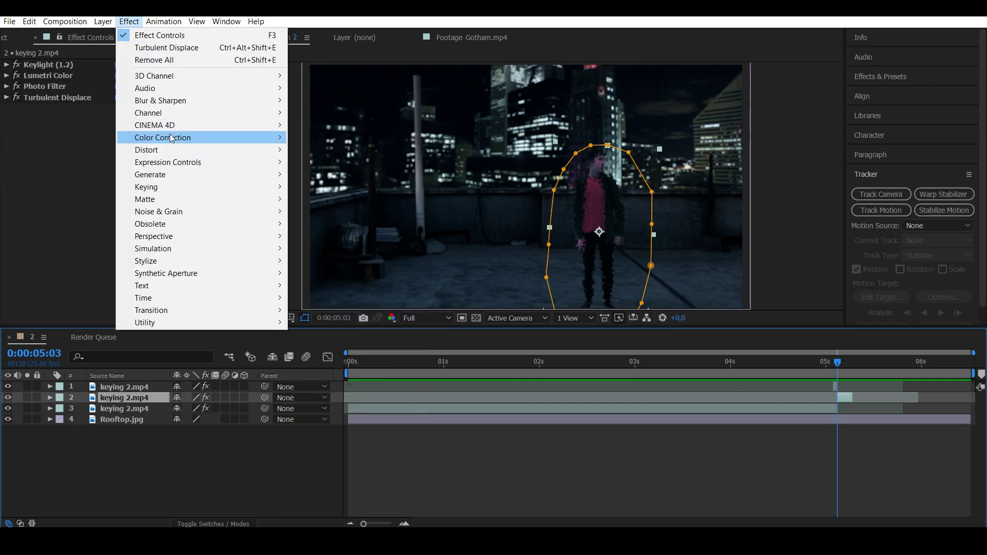
Apply CC Radial Fast Blur to the displaced copy and enable keyframing of its Amount and Center at 0:00:05:03.
{"action": "mouse_move", "coordinate": [172, 138]}
{"action": "mouse_move", "coordinate": [184, 103]}
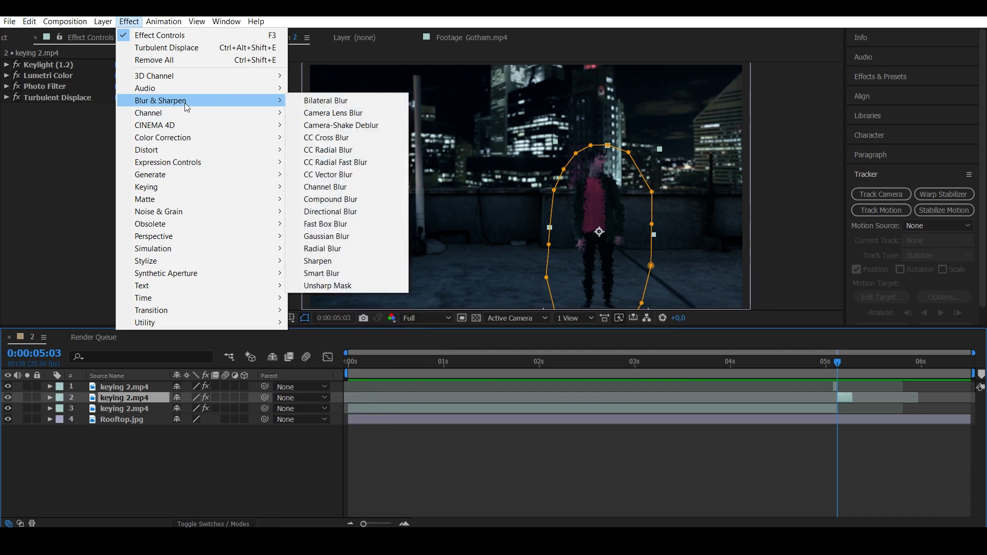
{"action": "left_click", "coordinate": [346, 163]}
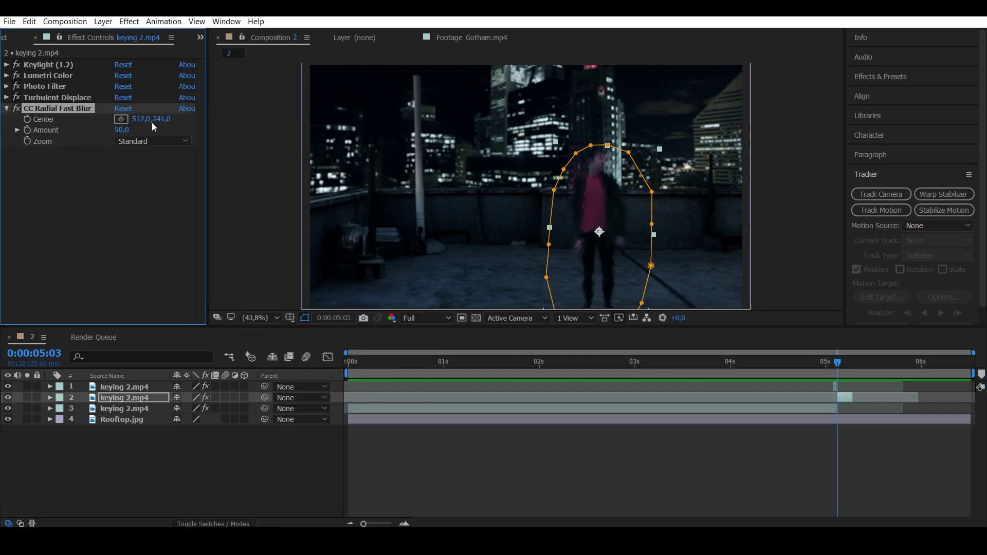
{"action": "left_click", "coordinate": [29, 131]}
{"action": "left_click", "coordinate": [27, 120]}
Move the radial blur center just outside the frame, to about 296.7, -568.7, and set its amount to 30.
{"action": "left_click_drag", "start_coordinate": [602, 234], "coordinate": [762, 209]}
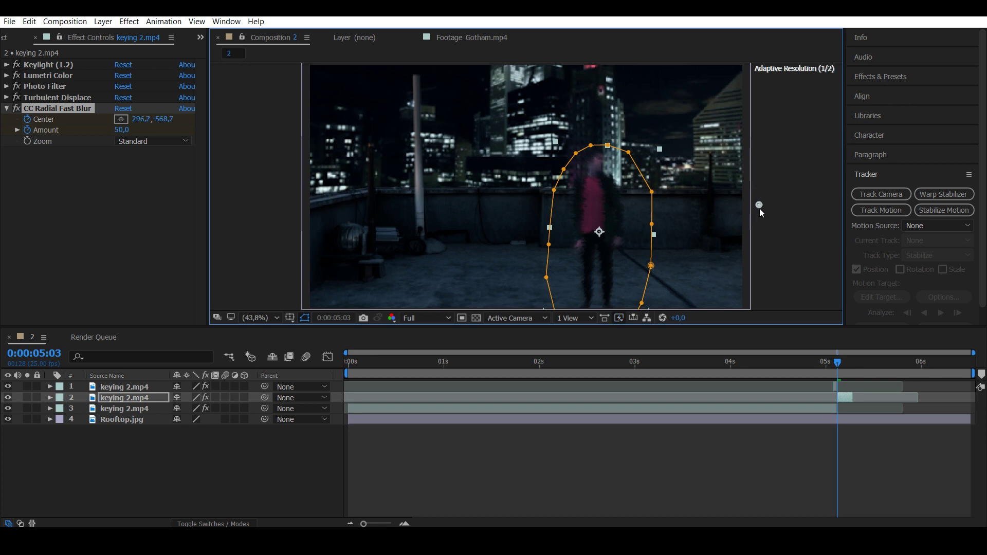
{"action": "left_click", "coordinate": [122, 130]}
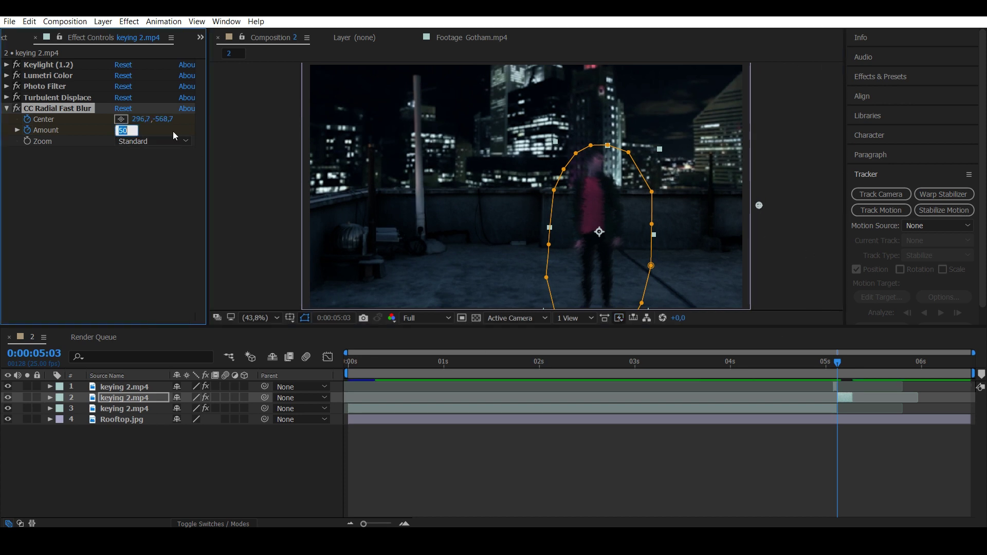
{"action": "type", "text": "30"}
{"action": "key", "text": "Return"}
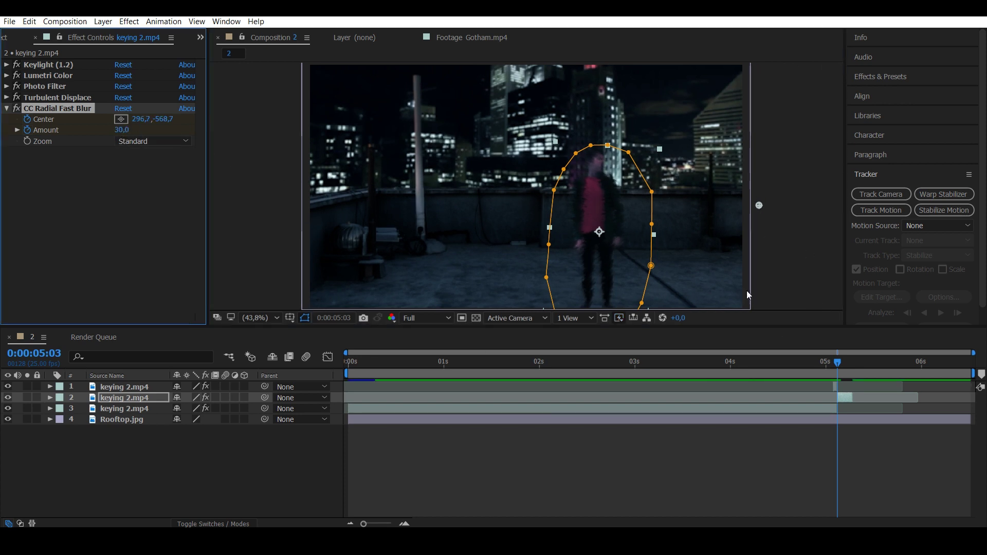
At 0:00:05:06, keyframe the radial blur center farther outside the frame at about 156.6, -2199.8 and its amount at 70.
{"action": "scroll", "coordinate": [722, 255], "scroll_direction": "down", "scroll_amount": 2}
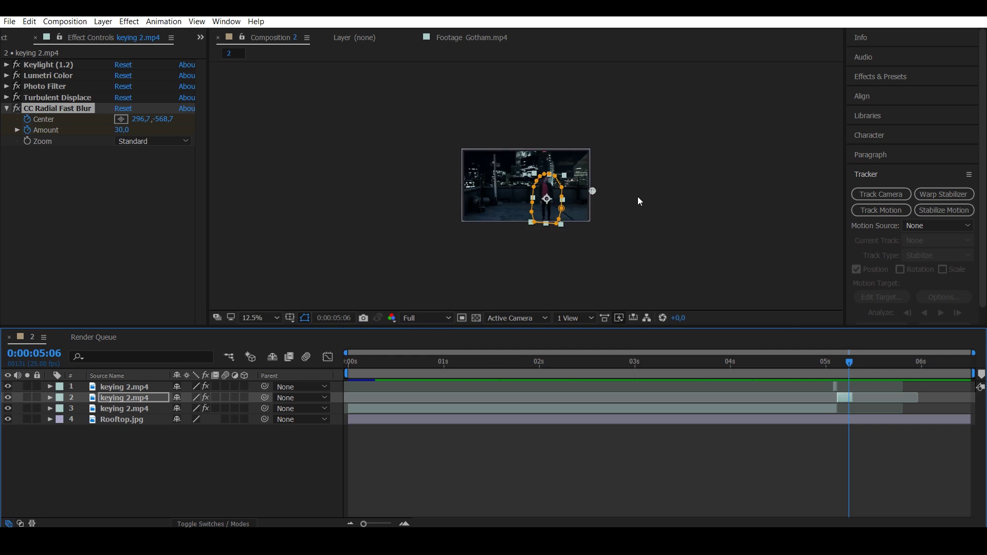
{"action": "key", "text": "period"}
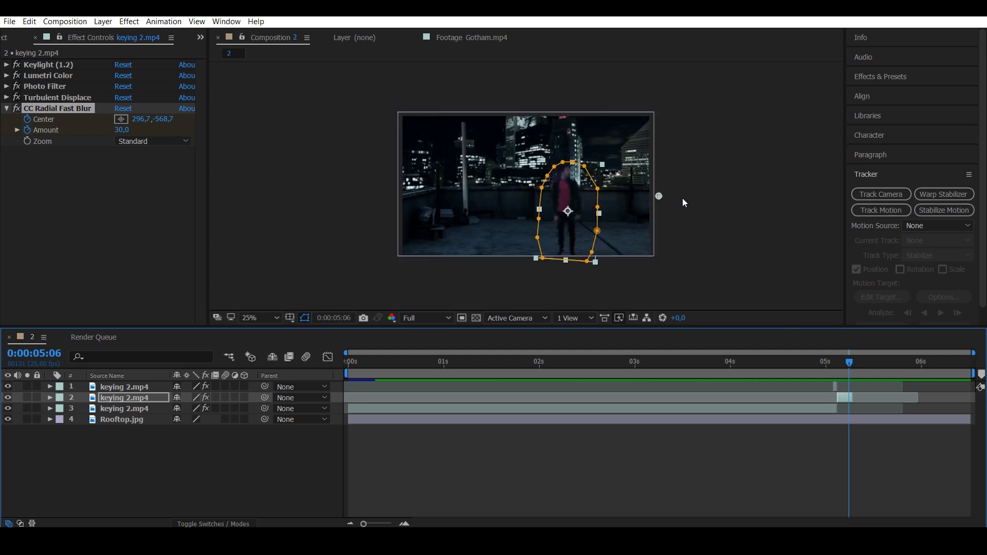
{"action": "left_click_drag", "start_coordinate": [659, 196], "coordinate": [819, 193]}
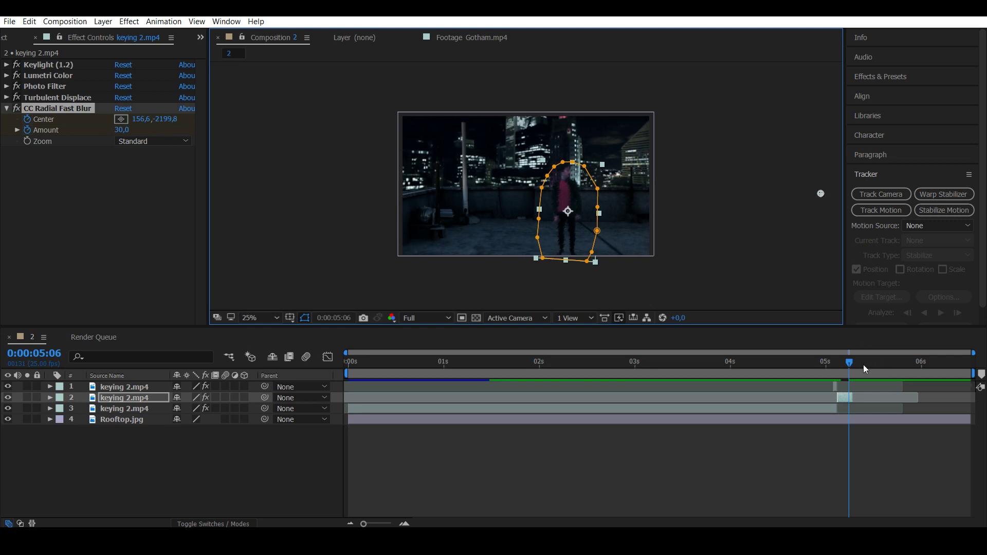
{"action": "left_click", "coordinate": [845, 364]}
{"action": "left_click_drag", "start_coordinate": [845, 364], "coordinate": [849, 363]}
{"action": "left_click", "coordinate": [122, 130]}
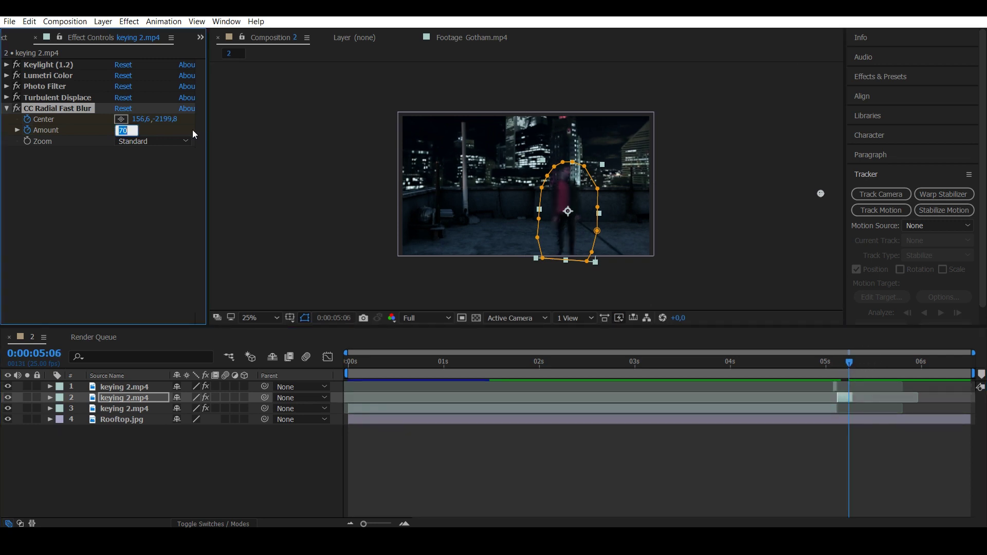
{"action": "key", "text": "Return"}
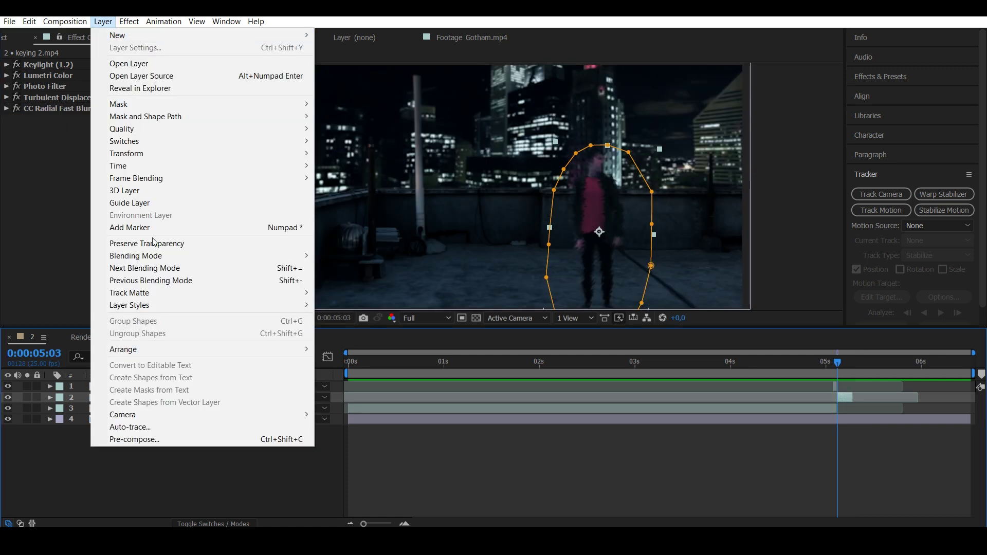
Set the radially blurred copy's blending mode to Screen and apply a Noise effect with 30% noise to it.
{"action": "mouse_move", "coordinate": [156, 256]}
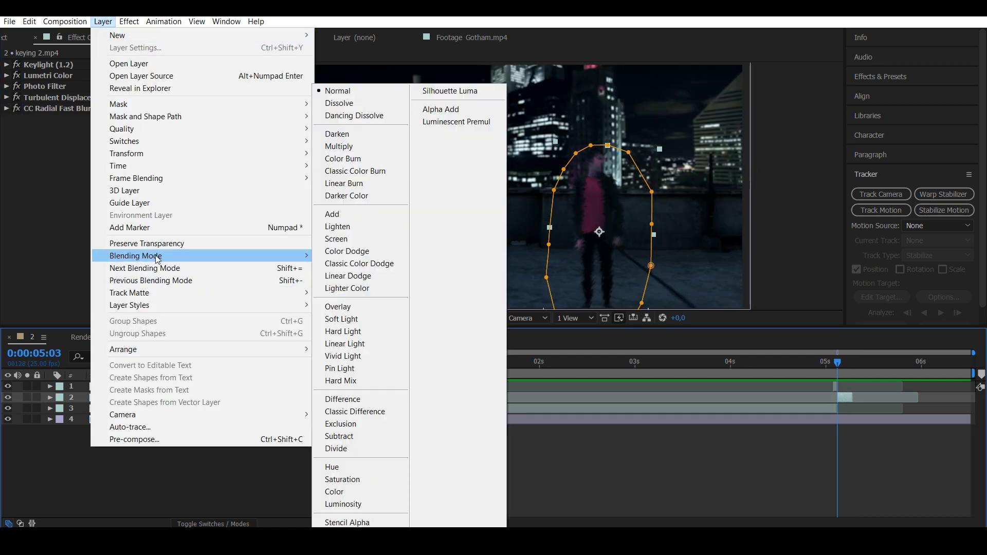
{"action": "left_click", "coordinate": [337, 241]}
{"action": "left_click", "coordinate": [129, 21]}
{"action": "mouse_move", "coordinate": [199, 212]}
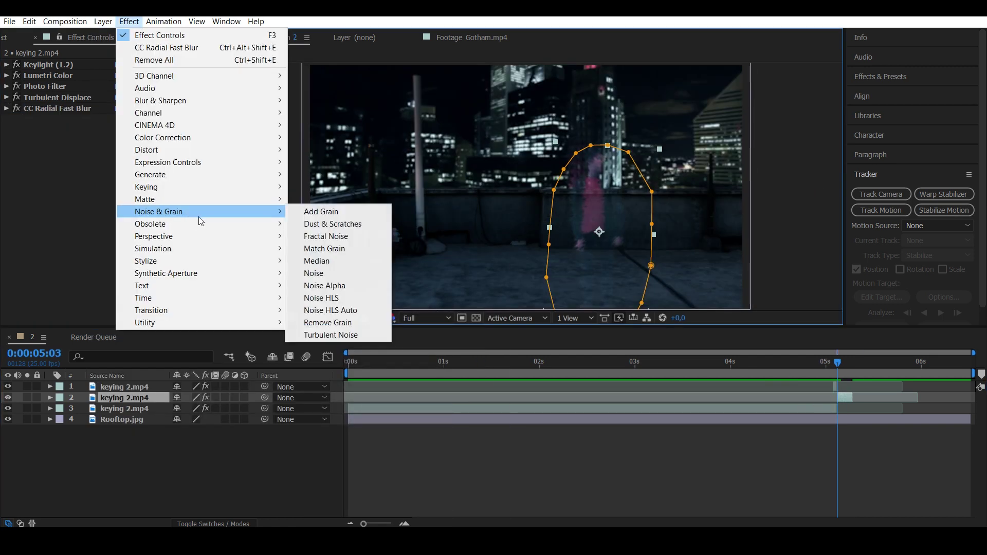
{"action": "left_click", "coordinate": [344, 271]}
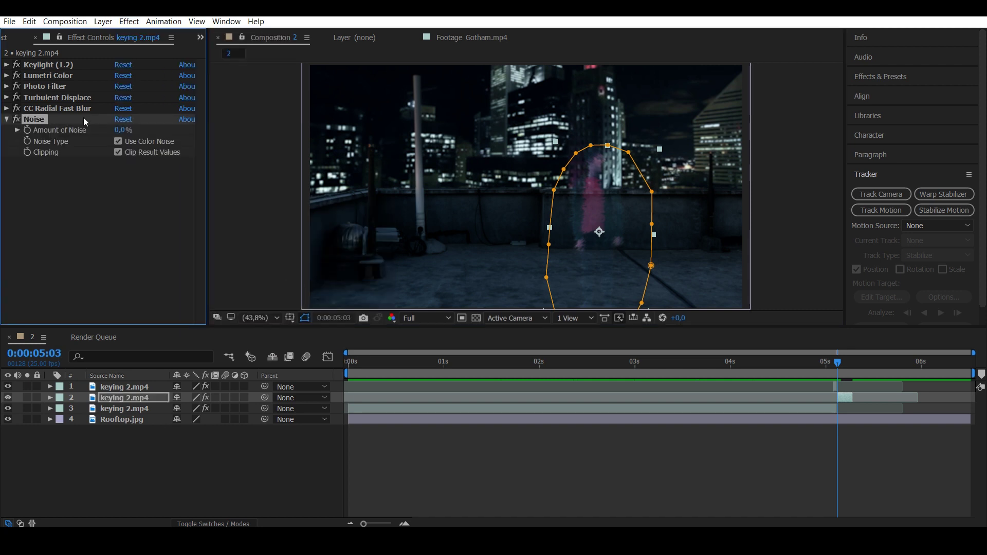
{"action": "left_click", "coordinate": [122, 132]}
{"action": "type", "text": "30"}
{"action": "key", "text": "Return"}
{"action": "left_click", "coordinate": [6, 119]}
Apply Camera Lens Blur to the same copy with a blur radius of 2.
{"action": "left_click", "coordinate": [129, 21]}
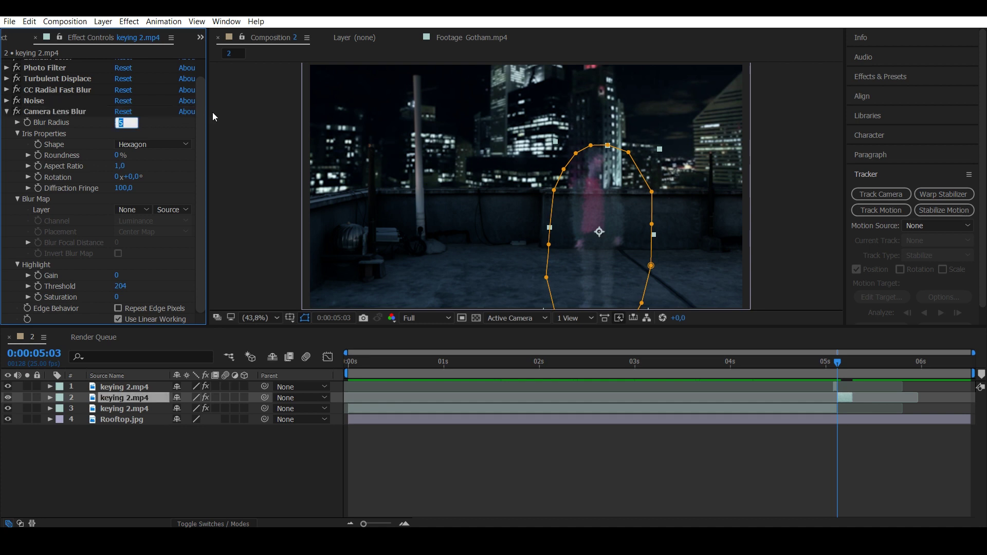
{"action": "type", "text": "2"}
{"action": "key", "text": "Return"}
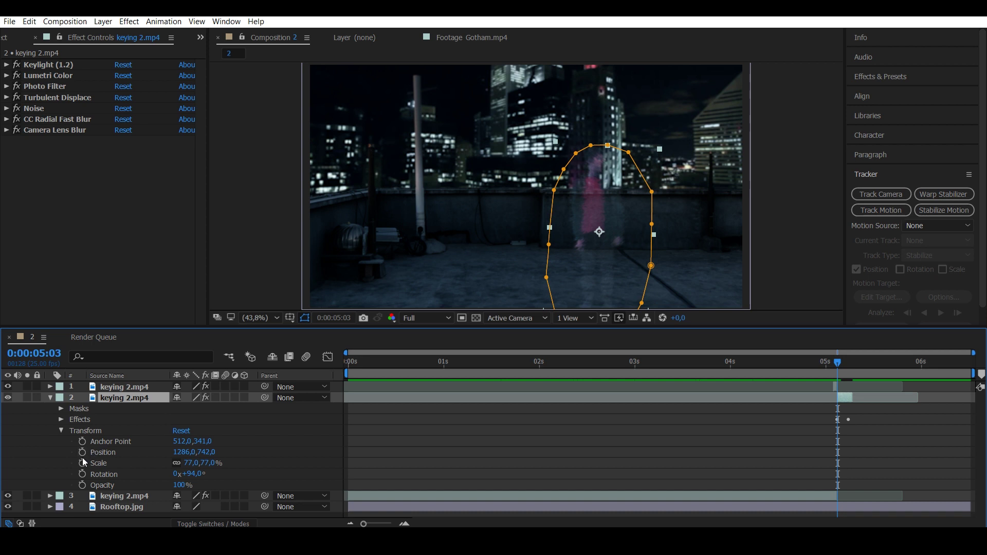
At 0:00:05:03, enable keyframing of the copy's Position, Scale and Opacity and nudge it sideways to about 1299.7, 742.
{"action": "left_click", "coordinate": [82, 452]}
{"action": "left_click", "coordinate": [82, 462]}
{"action": "left_click", "coordinate": [82, 485]}
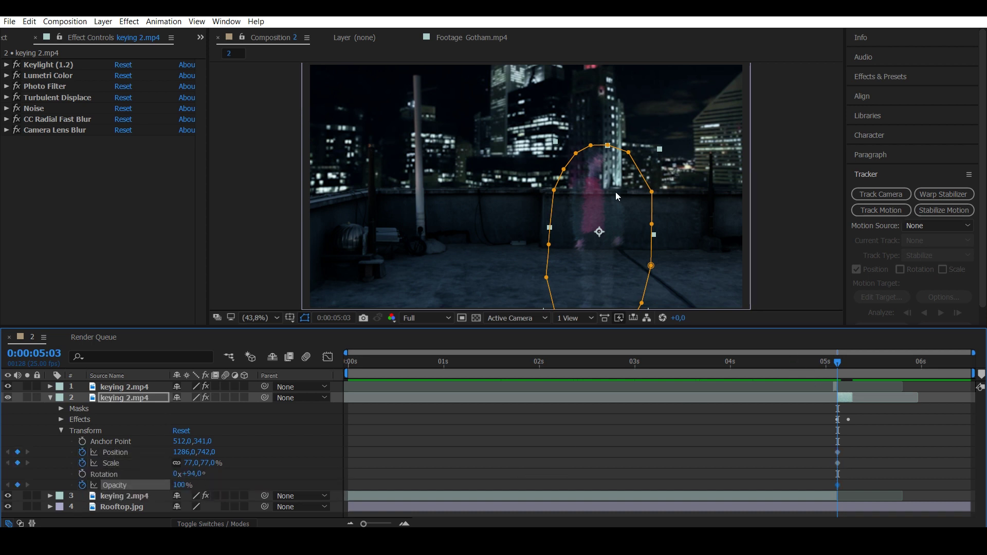
{"action": "left_click_drag", "start_coordinate": [609, 208], "coordinate": [610, 207]}
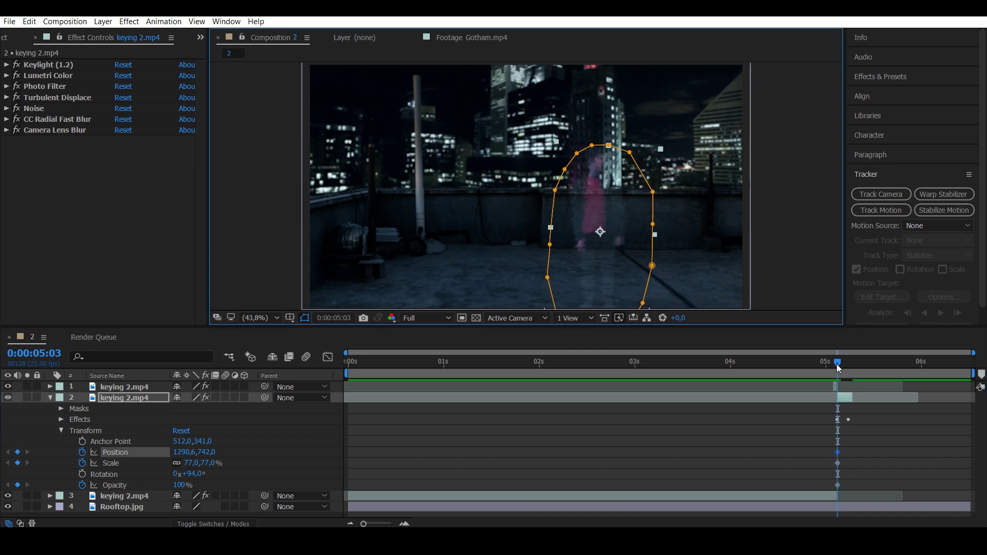
{"action": "left_click_drag", "start_coordinate": [837, 361], "coordinate": [836, 359]}
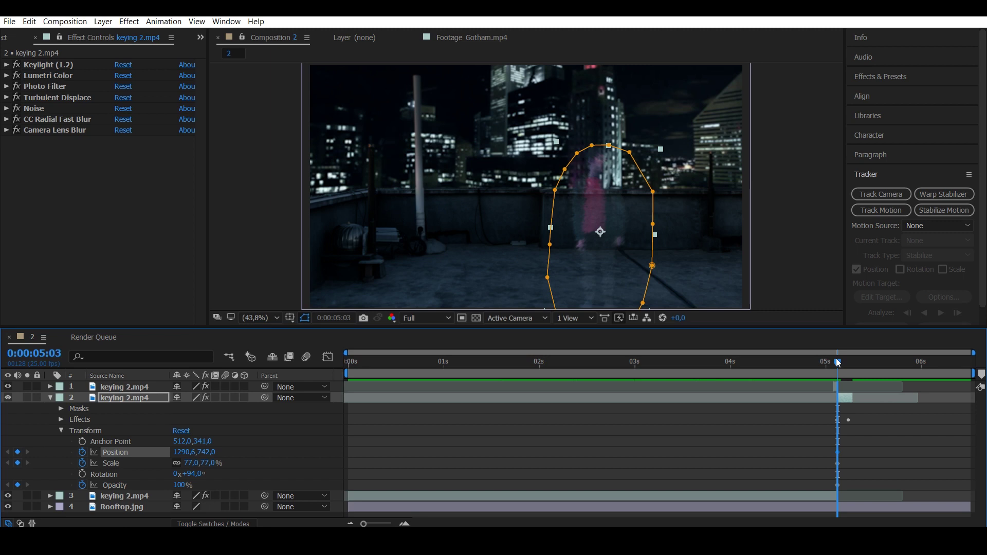
{"action": "key", "text": "Page_Up"}
{"action": "key", "text": "Page_Down"}
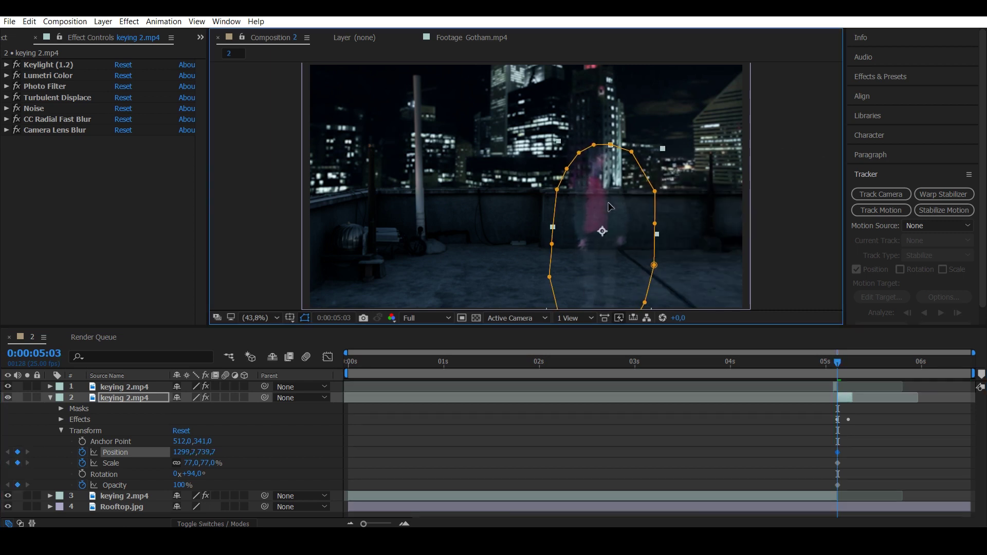
At 0:00:05:06, stretch the copy horizontally to a scale of about 85, 272.3% and move it sideways to about 1747.2, 769.4.
{"action": "left_click_drag", "start_coordinate": [835, 364], "coordinate": [850, 364]}
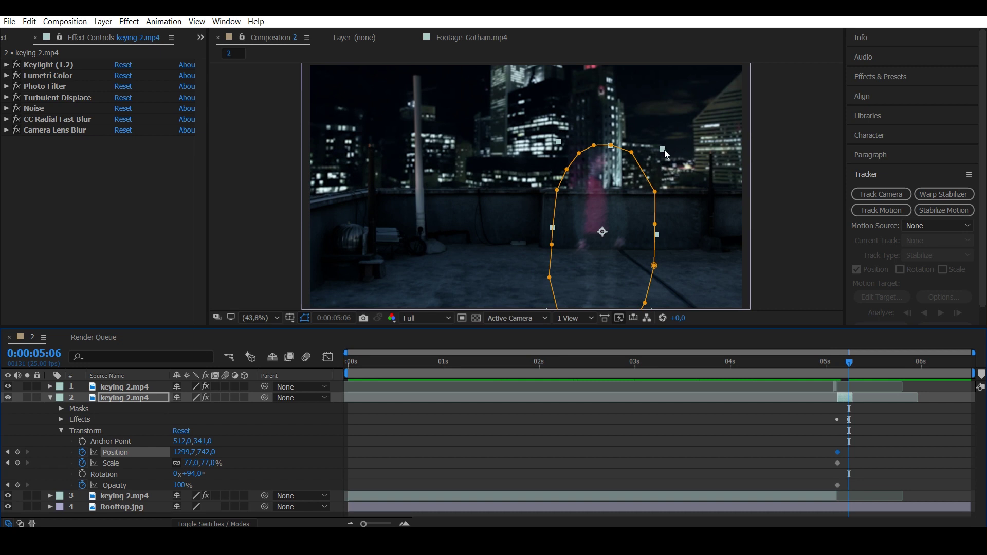
{"action": "left_click_drag", "start_coordinate": [663, 150], "coordinate": [801, 150]}
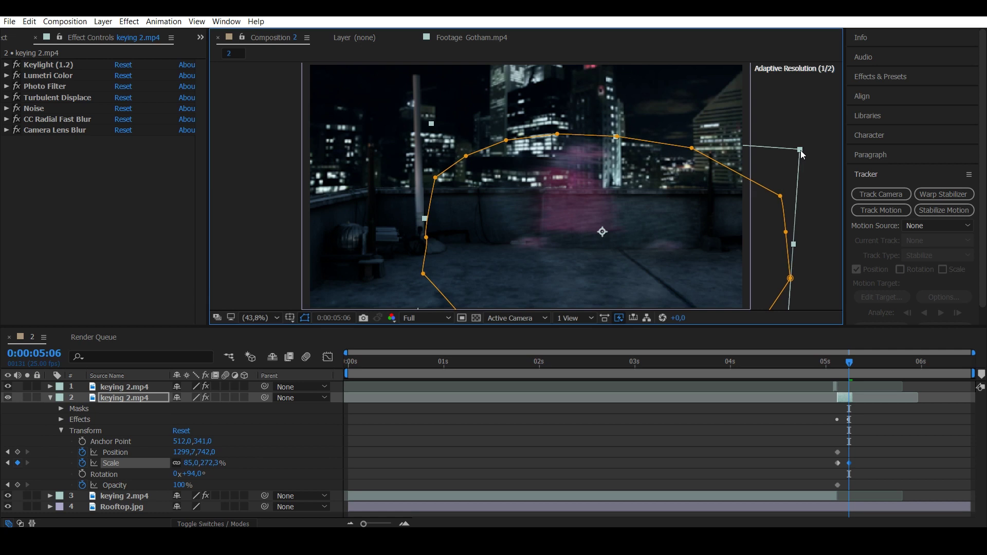
{"action": "left_click_drag", "start_coordinate": [529, 207], "coordinate": [634, 215]}
{"action": "mouse_move", "coordinate": [849, 366]}
{"action": "left_mouse_down"}
{"action": "mouse_move", "coordinate": [837, 367]}
{"action": "mouse_move", "coordinate": [849, 366]}
{"action": "left_mouse_up"}
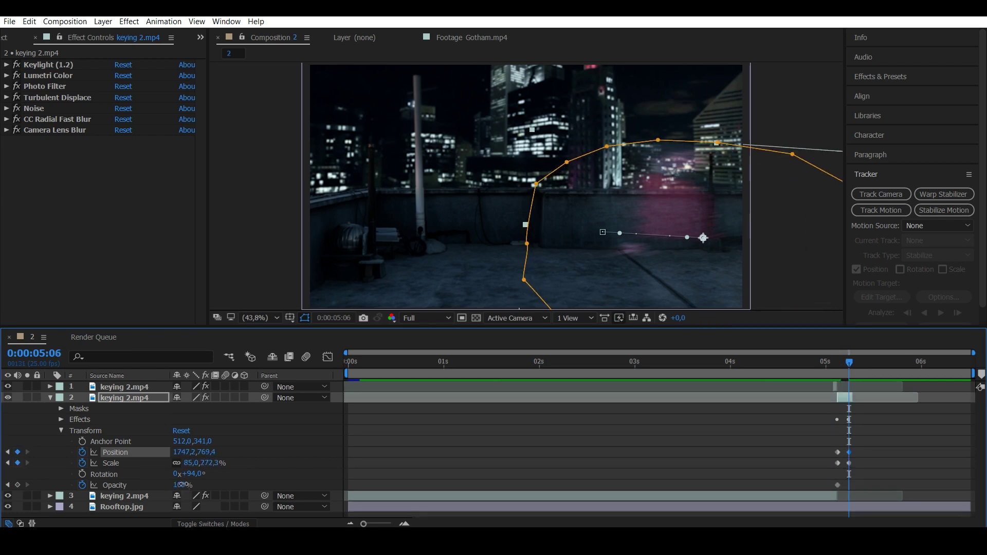
Keyframe the copy's opacity at 10% on 0:00:05:06 and at 80% on 0:00:05:03.
{"action": "left_click", "coordinate": [178, 485]}
{"action": "type", "text": "10"}
{"action": "key", "text": "Return"}
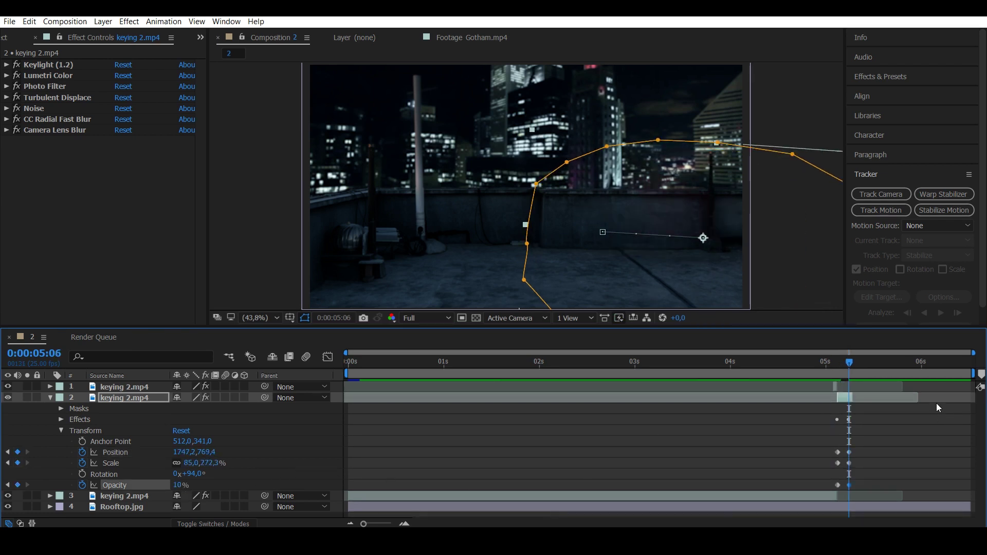
{"action": "left_click_drag", "start_coordinate": [850, 365], "coordinate": [839, 366]}
{"action": "left_click", "coordinate": [177, 483]}
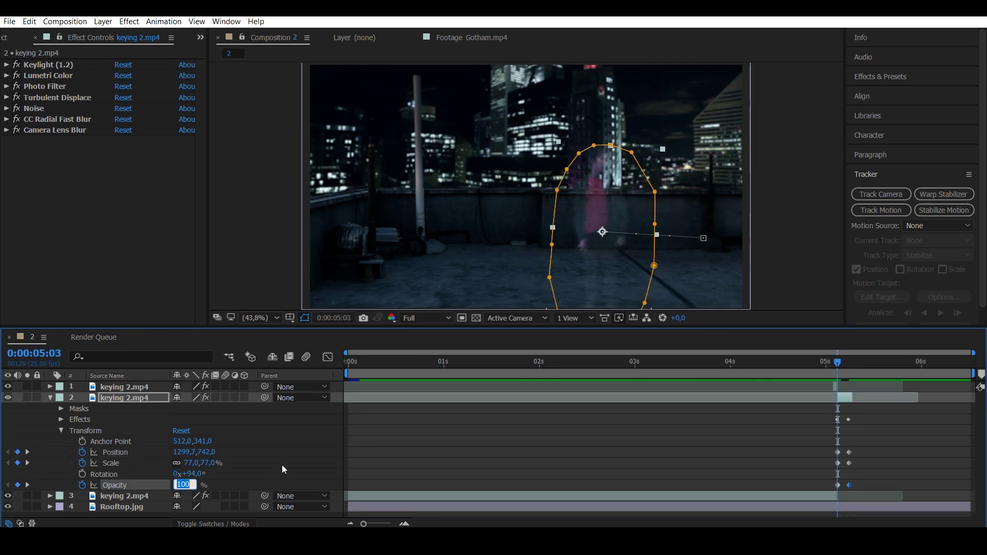
{"action": "key", "text": "Return"}
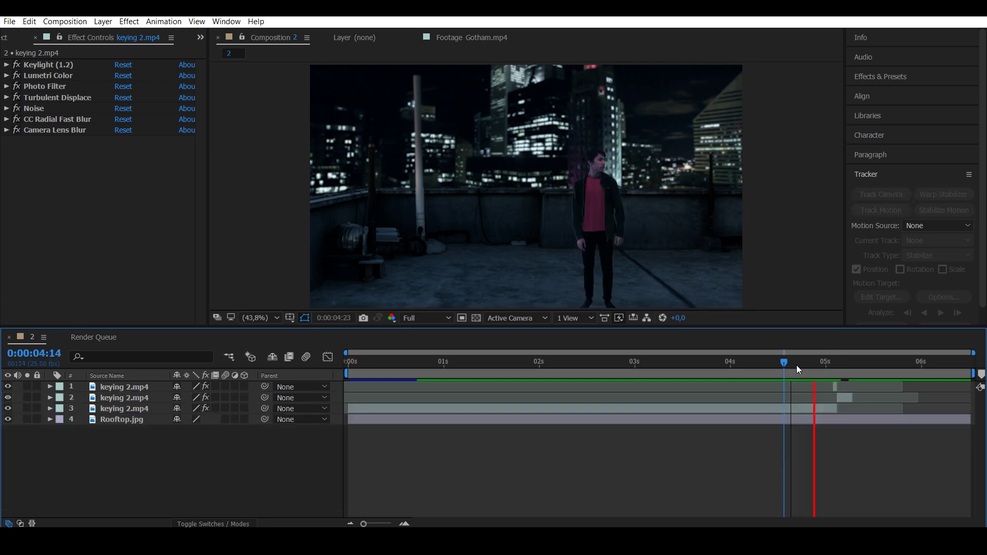
Preview the disappearing effect from shortly before the actor vanishes.
{"action": "left_click", "coordinate": [788, 366]}
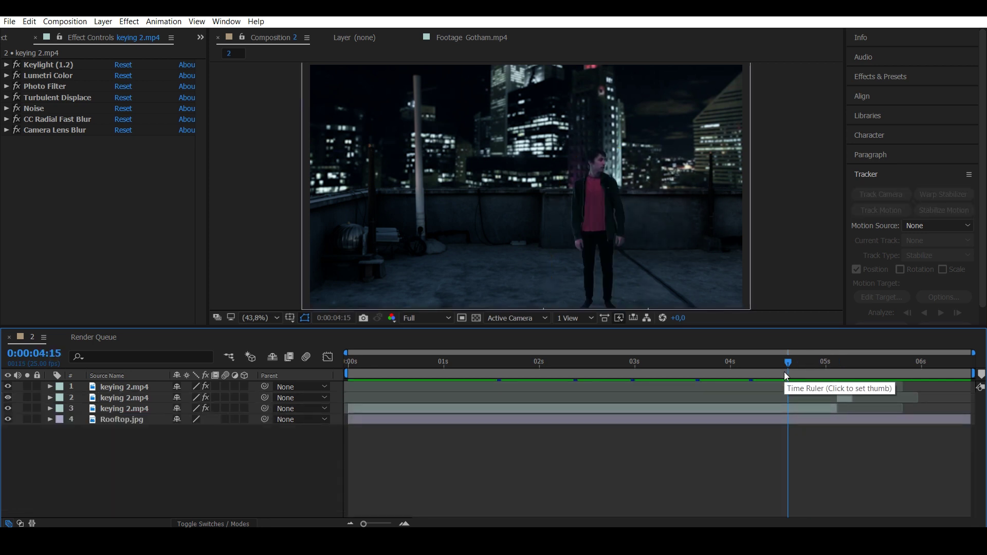
{"action": "left_click", "coordinate": [784, 367]}
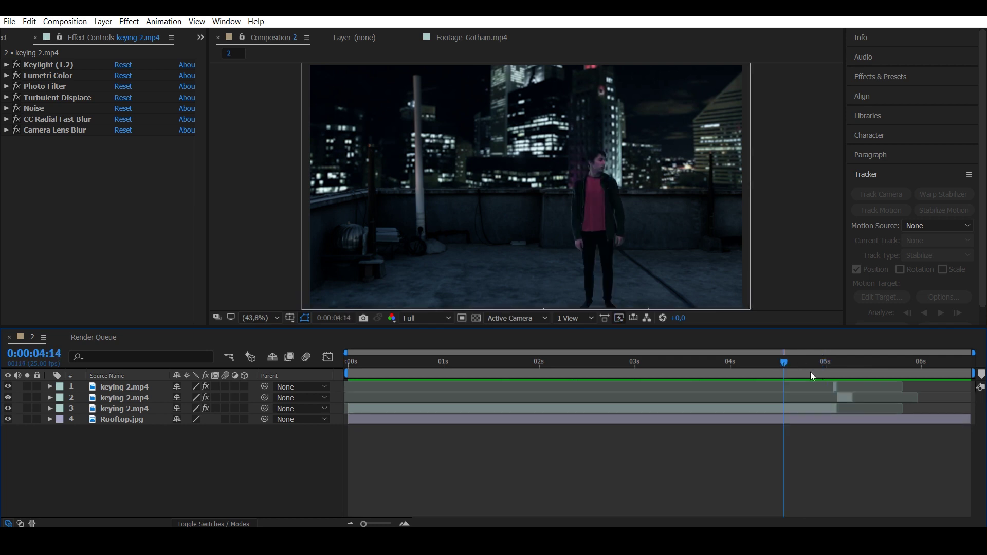
{"action": "left_click", "coordinate": [801, 368]}
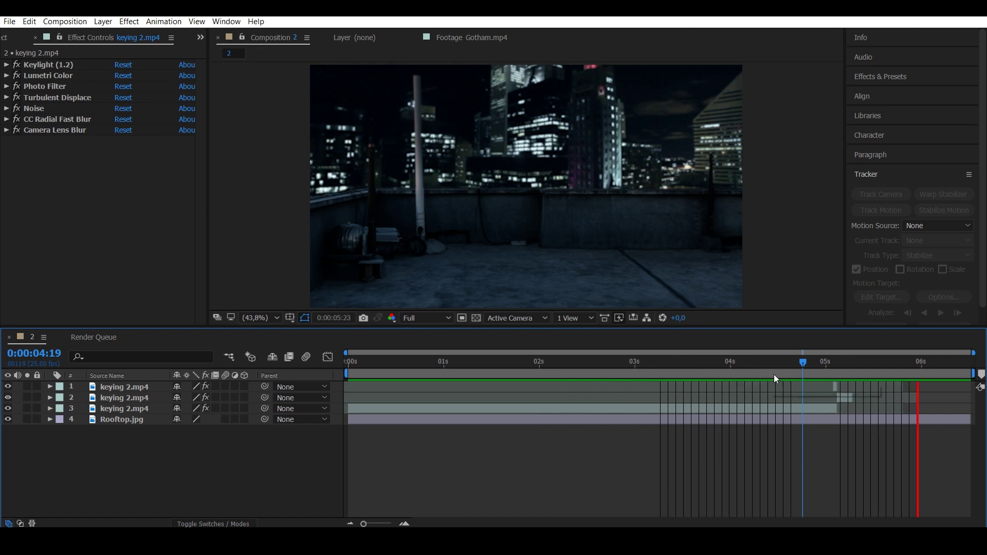
Add an adjustment layer directly above Rooftop.jpg and trim its start to 0:00:05:03.
{"action": "left_click", "coordinate": [102, 21]}
{"action": "mouse_move", "coordinate": [128, 35]}
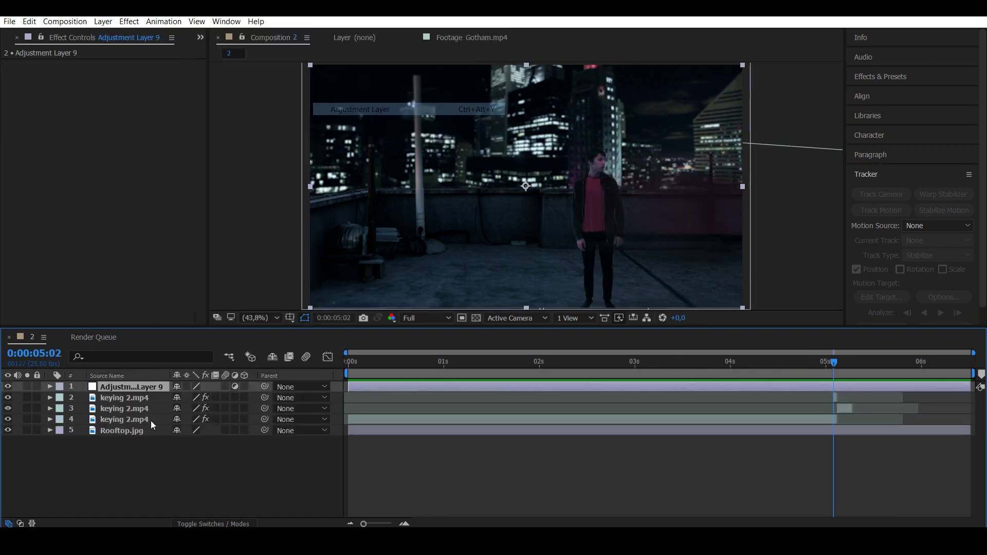
{"action": "left_click", "coordinate": [359, 109]}
{"action": "left_click_drag", "start_coordinate": [149, 387], "coordinate": [146, 420]}
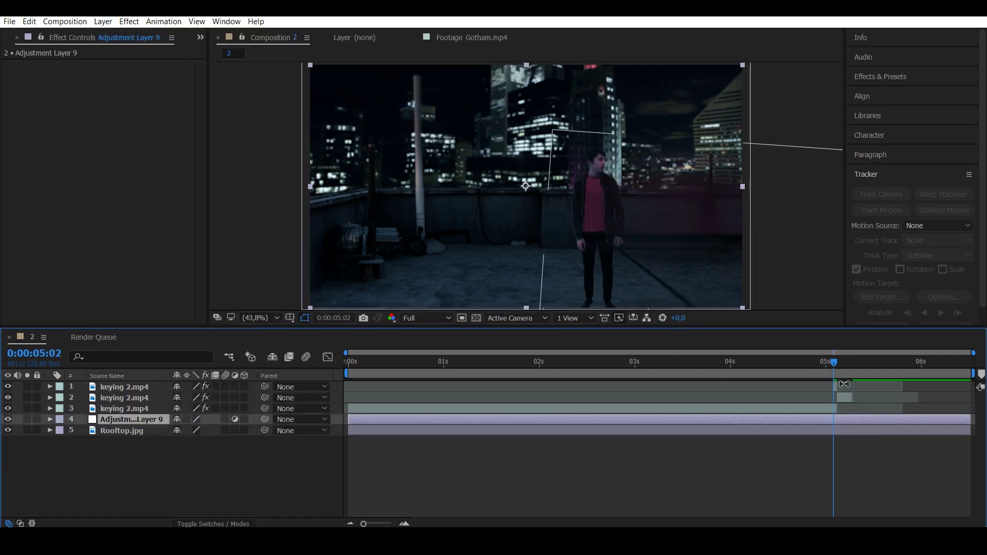
{"action": "left_click_drag", "start_coordinate": [833, 364], "coordinate": [837, 363]}
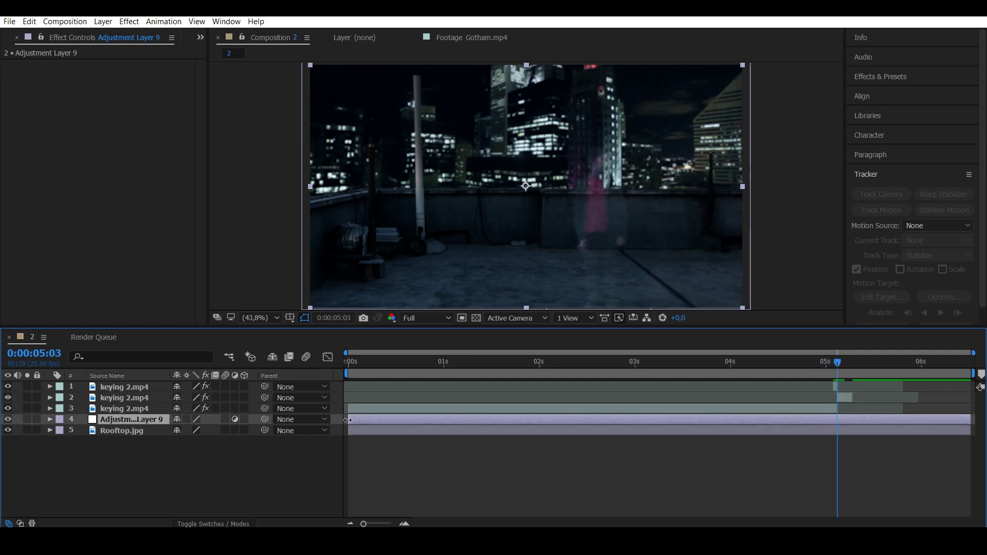
{"action": "left_click_drag", "start_coordinate": [346, 419], "coordinate": [834, 425]}
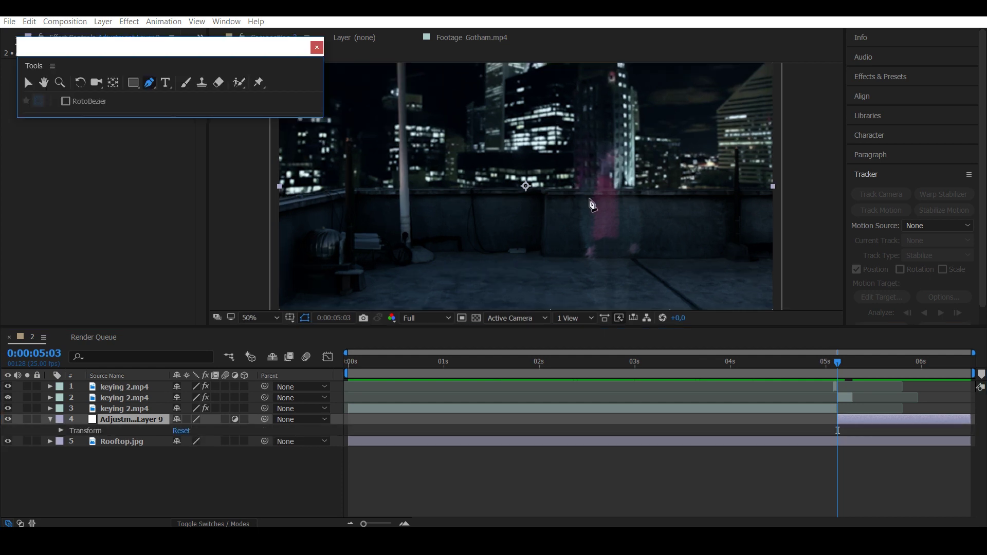
Draw a Pen mask on the adjustment layer around the actor's blur and his exit path, feathered by 50 pixels.
{"action": "key", "text": "comma"}
{"action": "key", "text": "comma"}
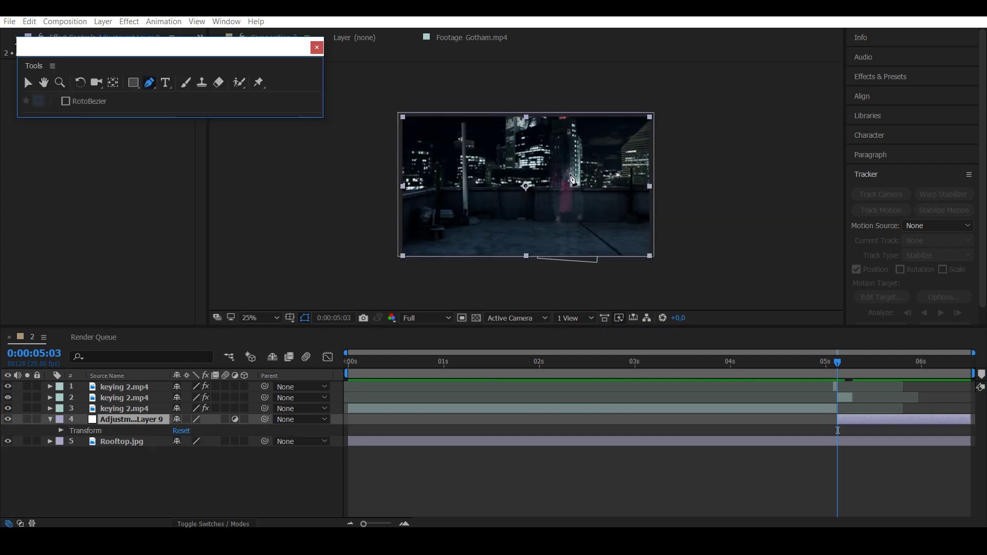
{"action": "key", "text": "period"}
{"action": "key", "text": "period"}
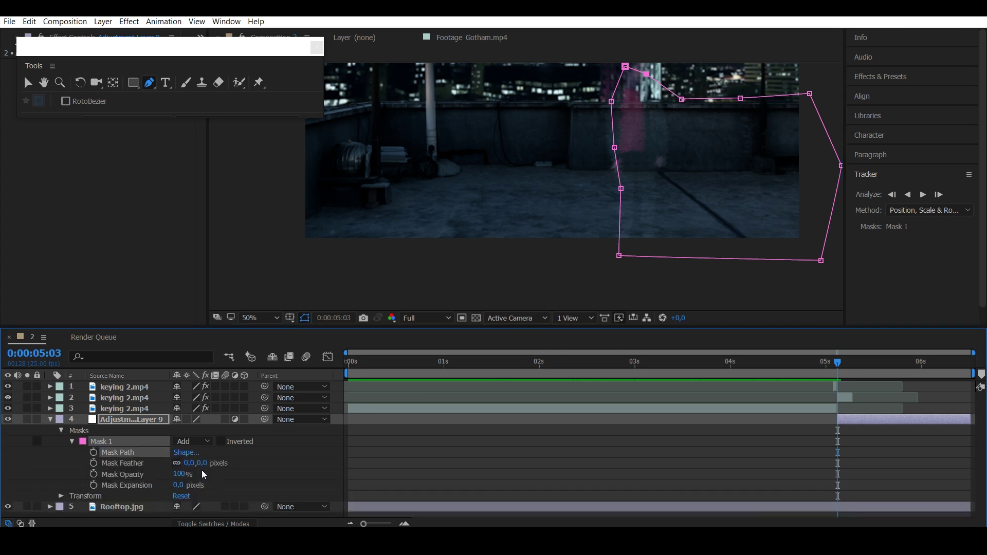
{"action": "type", "text": "50"}
{"action": "left_click", "coordinate": [272, 453]}
Apply Turbulent Displace to the adjustment layer with Bulge displacement and a size of 70.
{"action": "left_click", "coordinate": [129, 21]}
{"action": "mouse_move", "coordinate": [168, 153]}
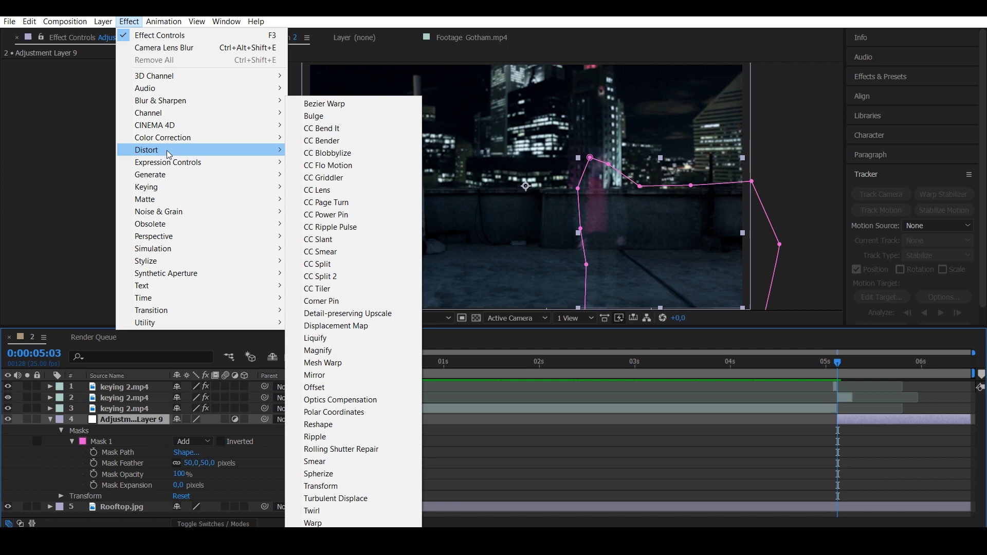
{"action": "left_click", "coordinate": [337, 498]}
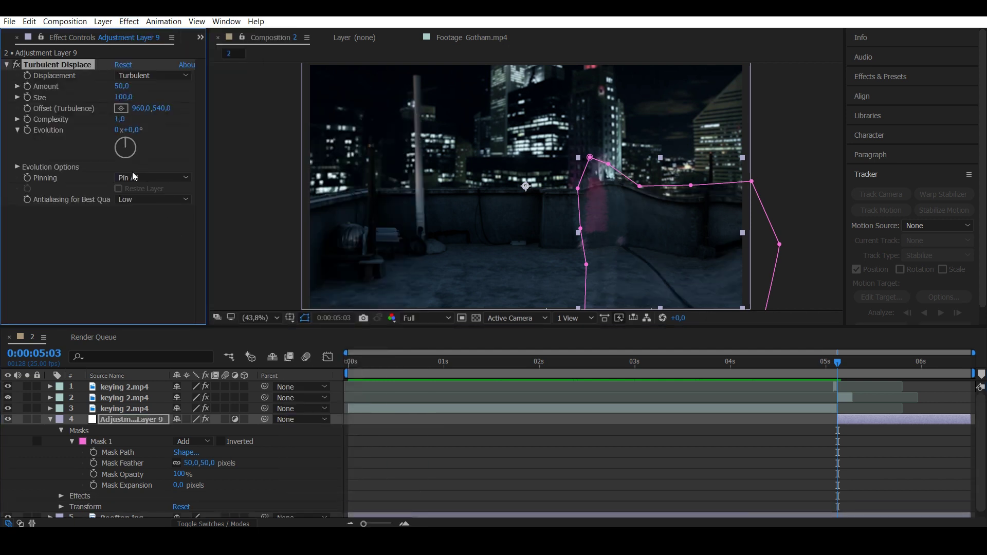
{"action": "left_click", "coordinate": [134, 76]}
{"action": "left_click", "coordinate": [152, 101]}
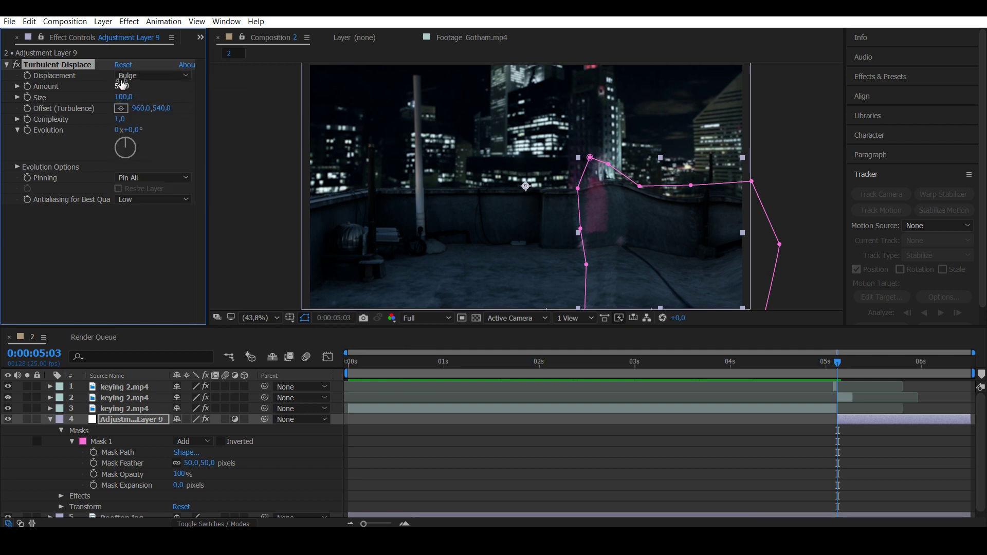
{"action": "left_click", "coordinate": [125, 85]}
{"action": "left_click", "coordinate": [125, 98]}
{"action": "type", "text": "7"}
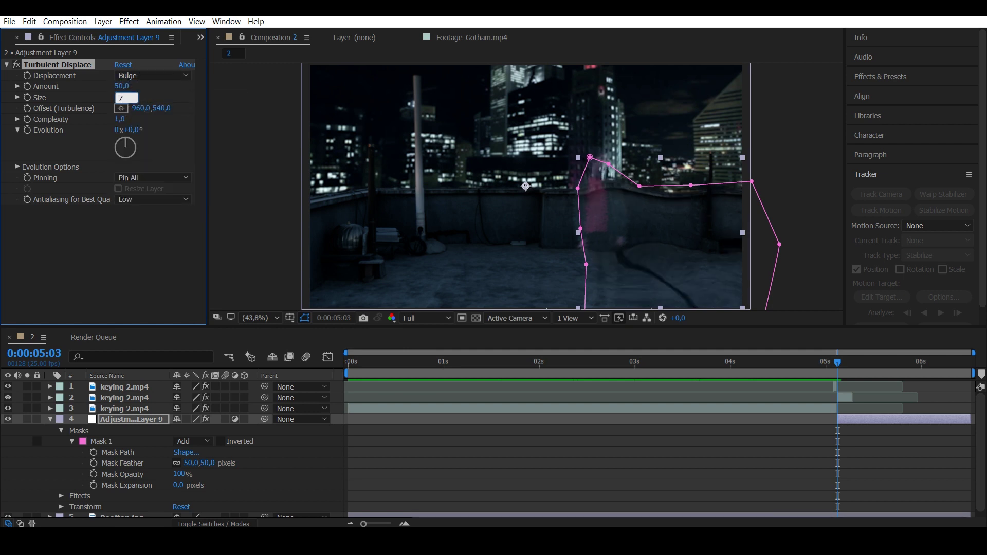
{"action": "type", "text": "0"}
{"action": "key", "text": "Return"}
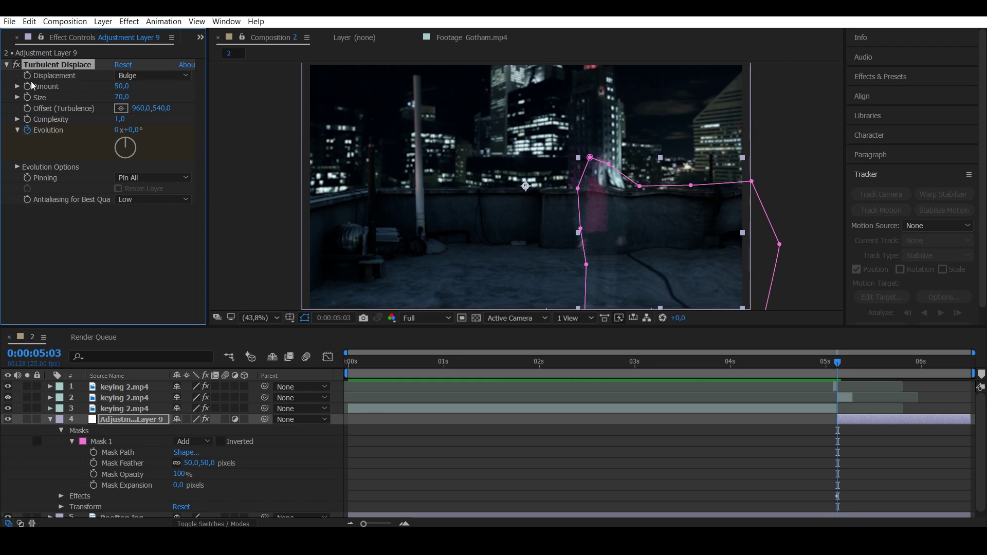
Keyframe the displacement's Evolution and Amount, setting Evolution to 2x+42° and Amount to 10 at 0:00:06:12.
{"action": "key", "text": "End"}
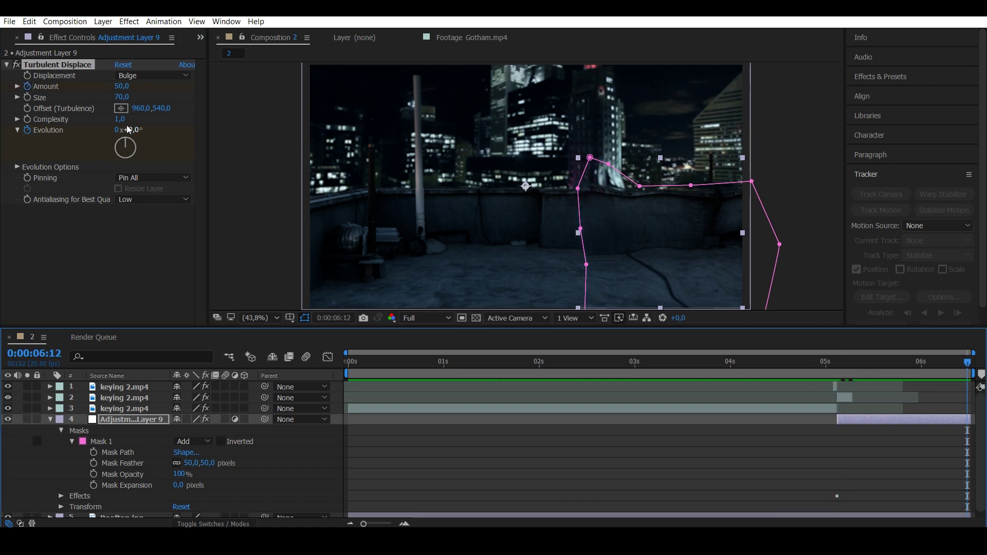
{"action": "mouse_move", "coordinate": [127, 148]}
{"action": "left_mouse_down"}
{"action": "mouse_move", "coordinate": [124, 137]}
{"action": "mouse_move", "coordinate": [131, 150]}
{"action": "mouse_move", "coordinate": [109, 158]}
{"action": "mouse_move", "coordinate": [133, 138]}
{"action": "left_mouse_up"}
{"action": "left_click", "coordinate": [123, 87]}
{"action": "type", "text": "10"}
{"action": "key", "text": "Return"}
{"action": "type", "text": "1"}
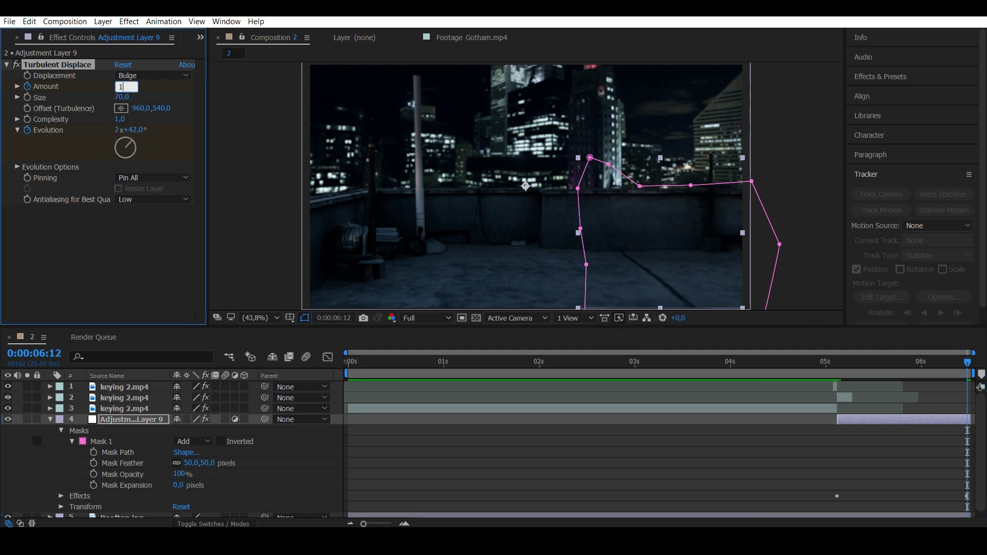
{"action": "type", "text": "0"}
{"action": "key", "text": "Return"}
At 0:00:05:03, reduce the adjustment layer's Turbulent Displace amount to 30.
{"action": "left_click_drag", "start_coordinate": [837, 364], "coordinate": [838, 370]}
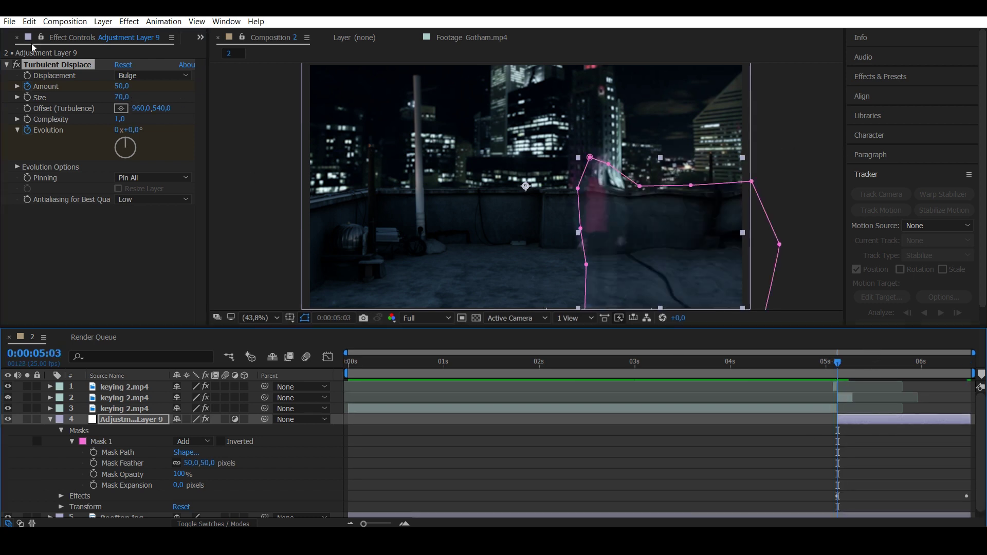
{"action": "left_click", "coordinate": [6, 64]}
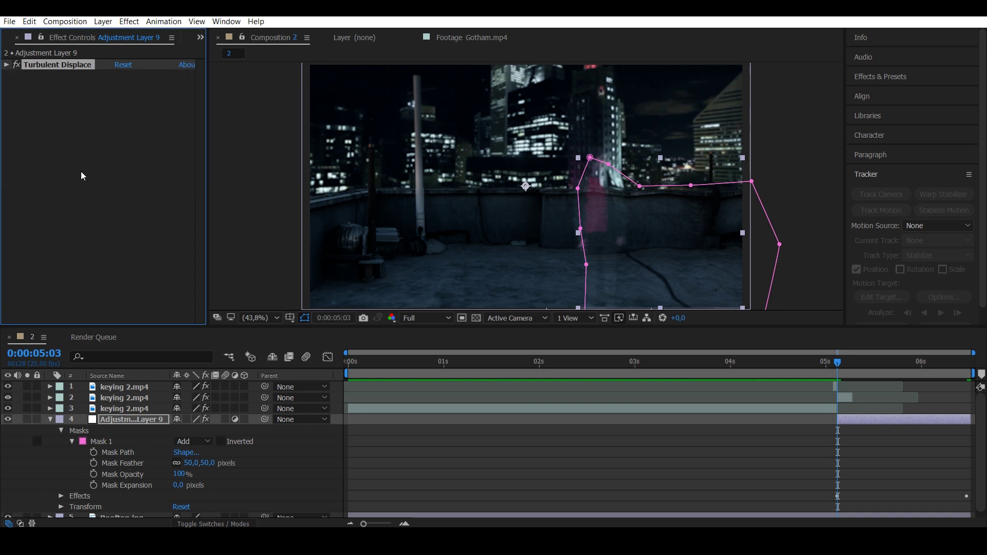
{"action": "left_click", "coordinate": [894, 441]}
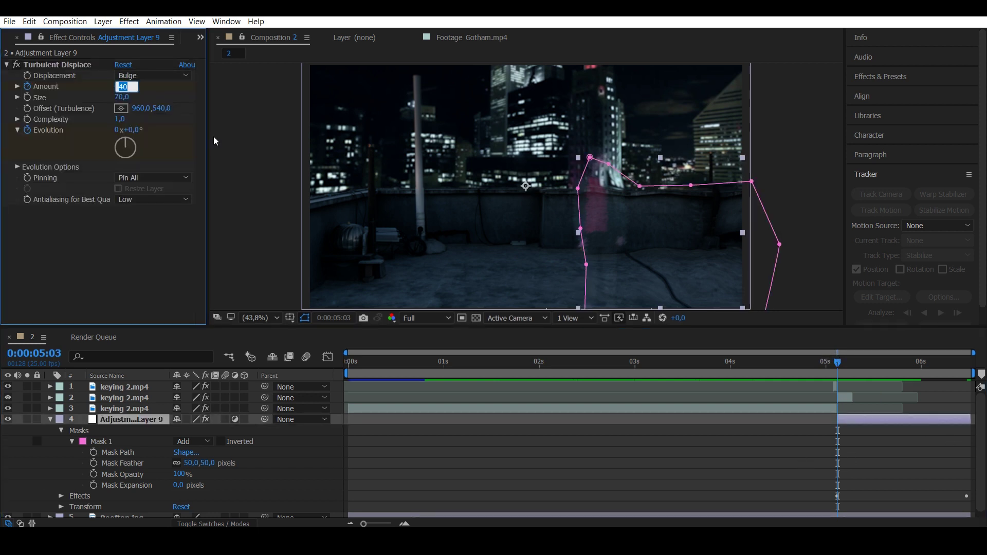
{"action": "type", "text": "0"}
{"action": "key", "text": "Return"}
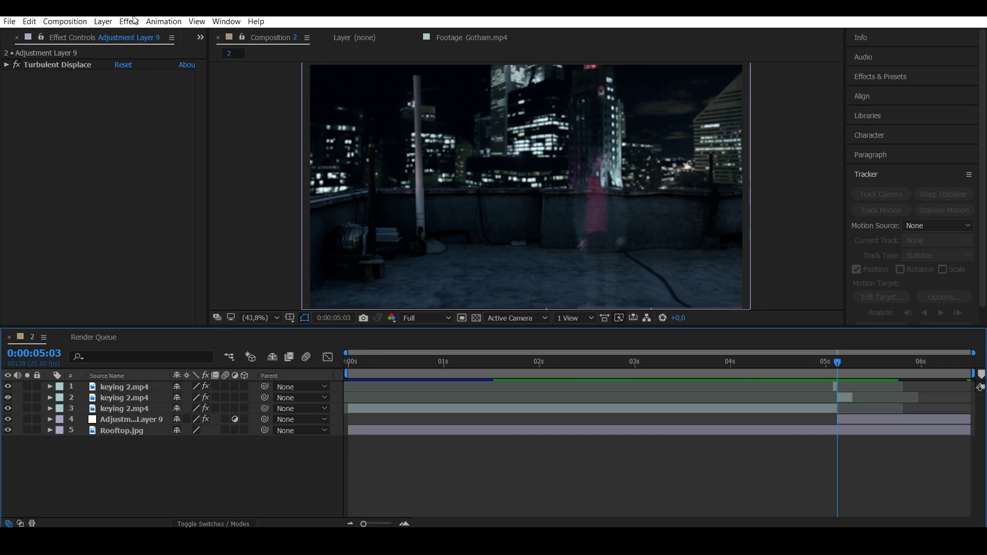
Add a new adjustment layer and place it below the three keying 2.mp4 clips, just above Adjustment Layer 9.
{"action": "left_click", "coordinate": [113, 24]}
{"action": "mouse_move", "coordinate": [184, 38]}
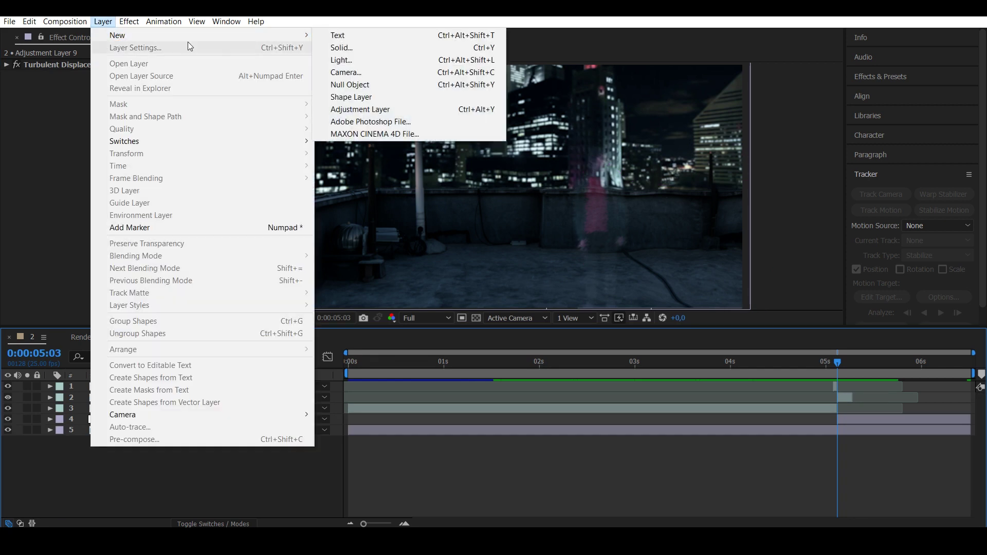
{"action": "left_click", "coordinate": [360, 109]}
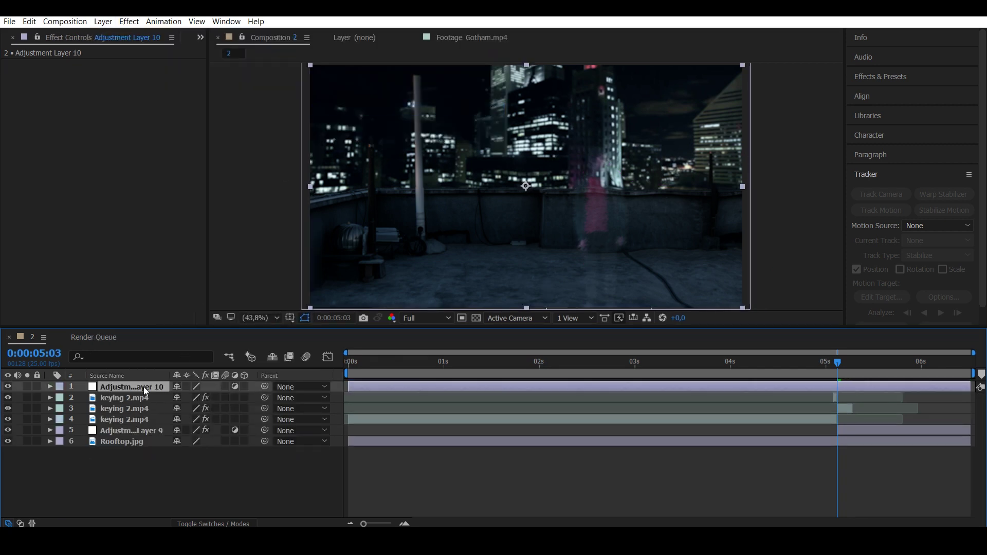
{"action": "left_click_drag", "start_coordinate": [144, 387], "coordinate": [136, 424]}
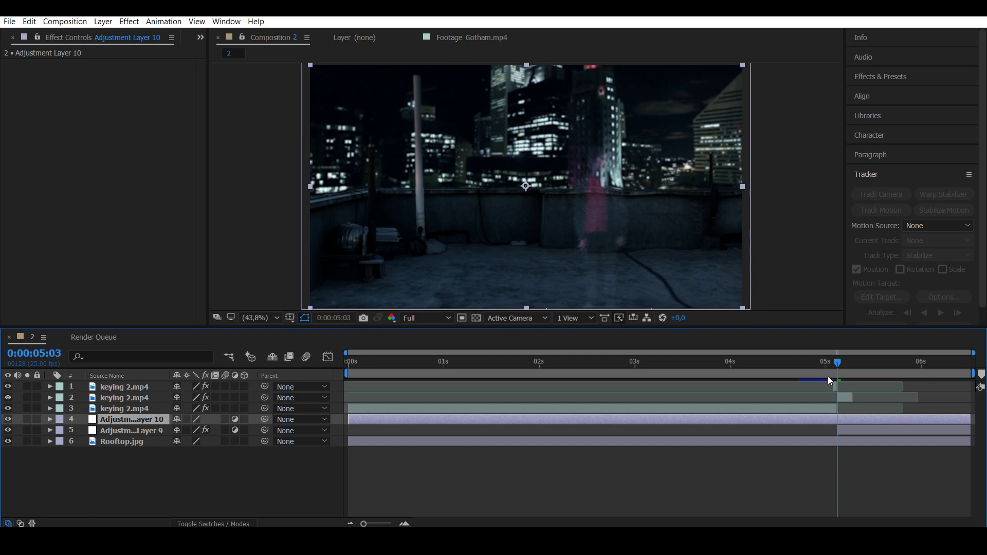
Trim the new adjustment layer to run from 0:00:04:19 to 0:00:05:03, ending where Adjustment Layer 9 begins.
{"action": "left_click_drag", "start_coordinate": [837, 362], "coordinate": [837, 361]}
{"action": "left_click_drag", "start_coordinate": [969, 419], "coordinate": [837, 419]}
{"action": "left_click", "coordinate": [848, 431]}
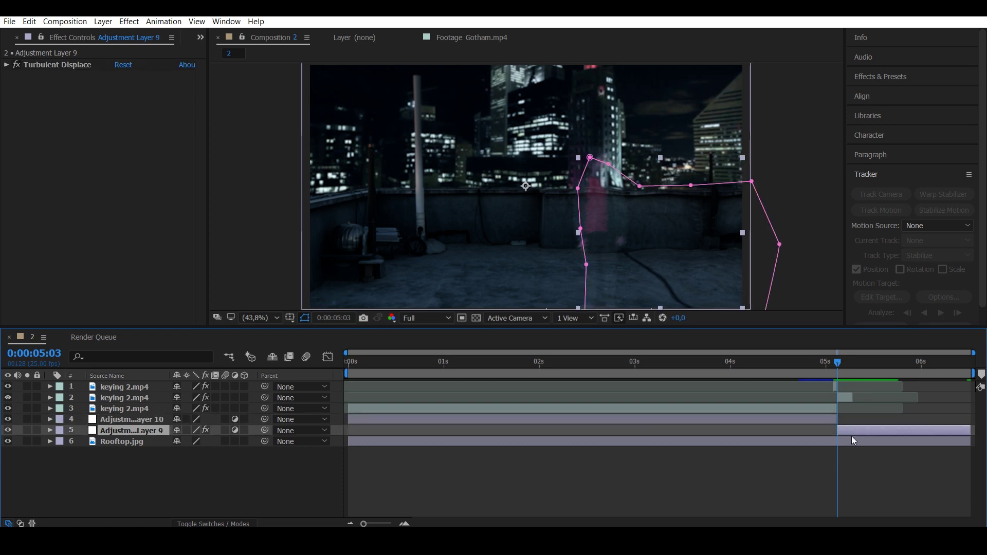
{"action": "left_click_drag", "start_coordinate": [837, 363], "coordinate": [802, 368]}
{"action": "left_click_drag", "start_coordinate": [355, 419], "coordinate": [813, 421]}
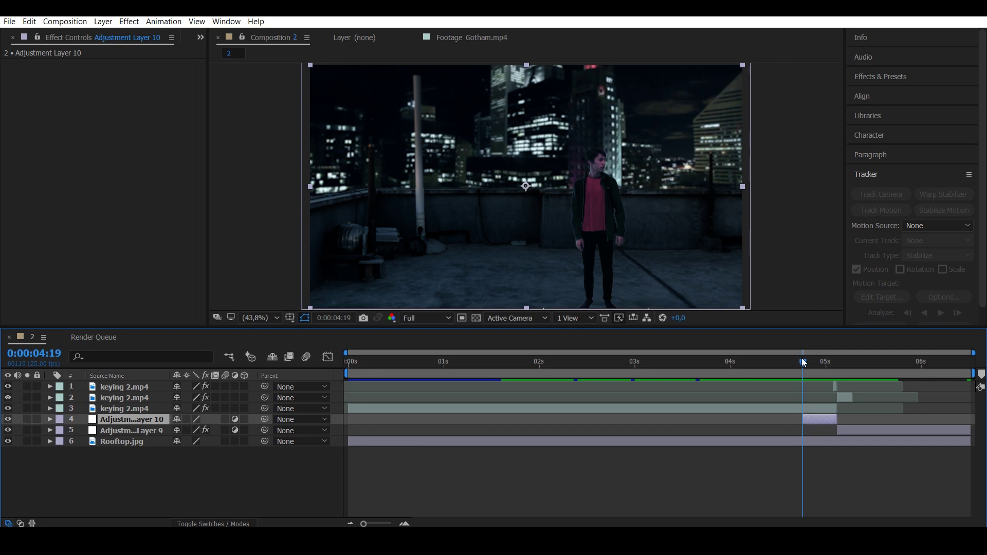
Preview the disappearance and trim the start of Adjustment Layer 10 to 0:00:04:20.
{"action": "left_click_drag", "start_coordinate": [801, 358], "coordinate": [779, 366]}
{"action": "key", "text": "space"}
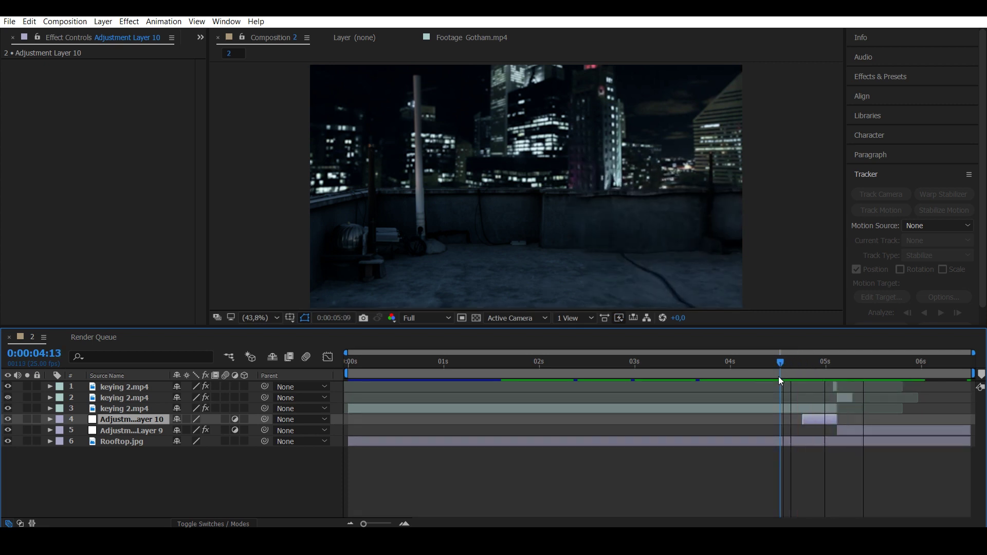
{"action": "left_click", "coordinate": [777, 375]}
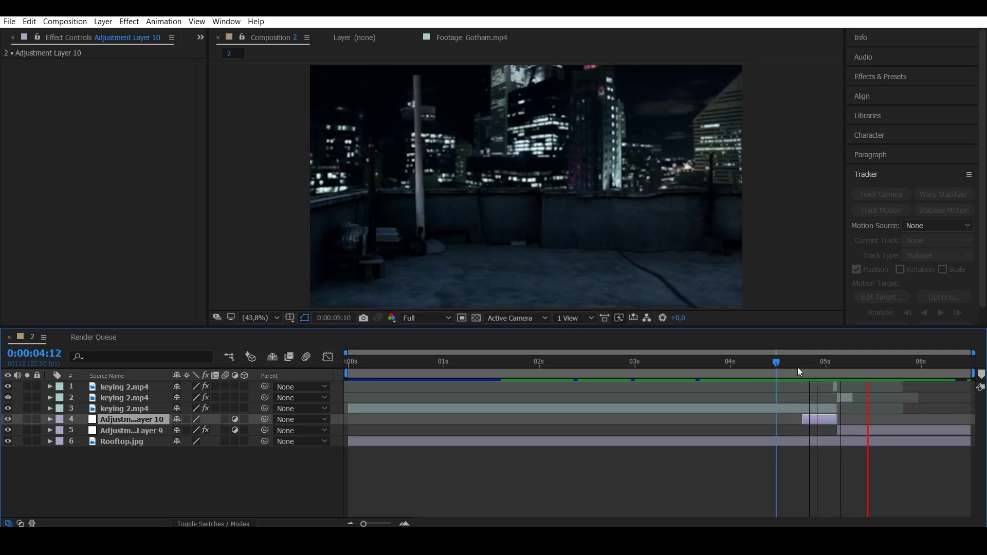
{"action": "left_click_drag", "start_coordinate": [797, 367], "coordinate": [806, 364]}
{"action": "left_click_drag", "start_coordinate": [805, 424], "coordinate": [807, 418]}
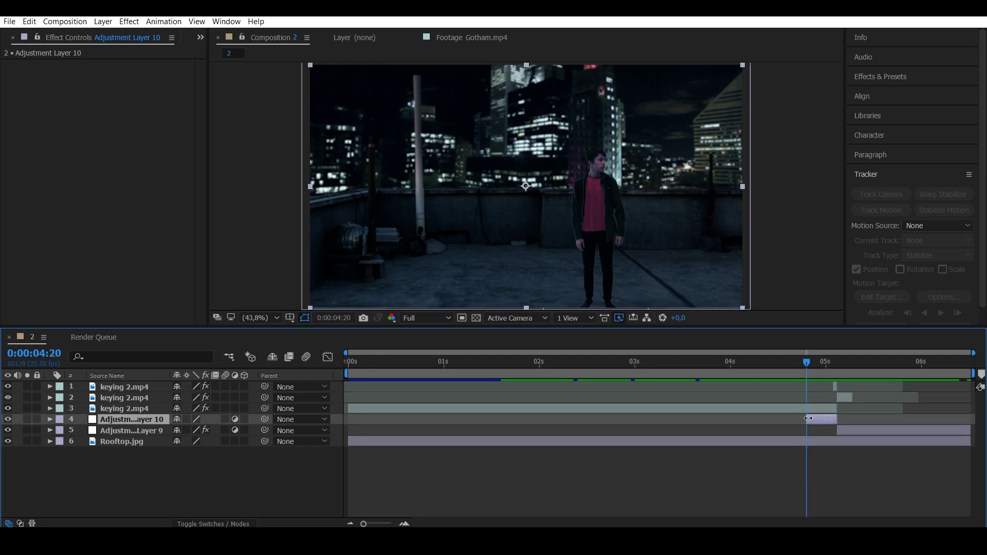
Draw a closed Pen mask around the standing actor on Adjustment Layer 10 and feather its edges.
{"action": "left_click", "coordinate": [216, 22]}
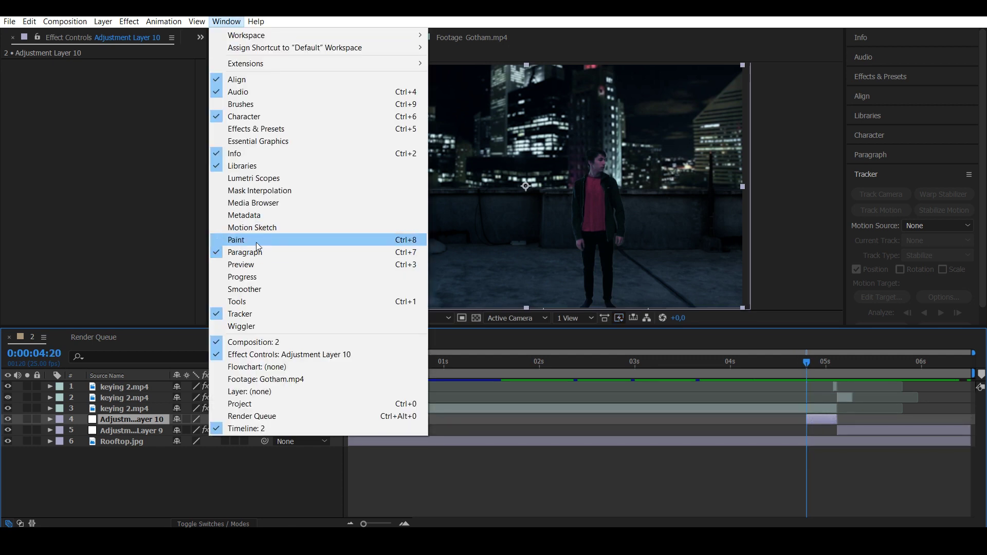
{"action": "left_click", "coordinate": [241, 301]}
{"action": "left_click", "coordinate": [149, 83]}
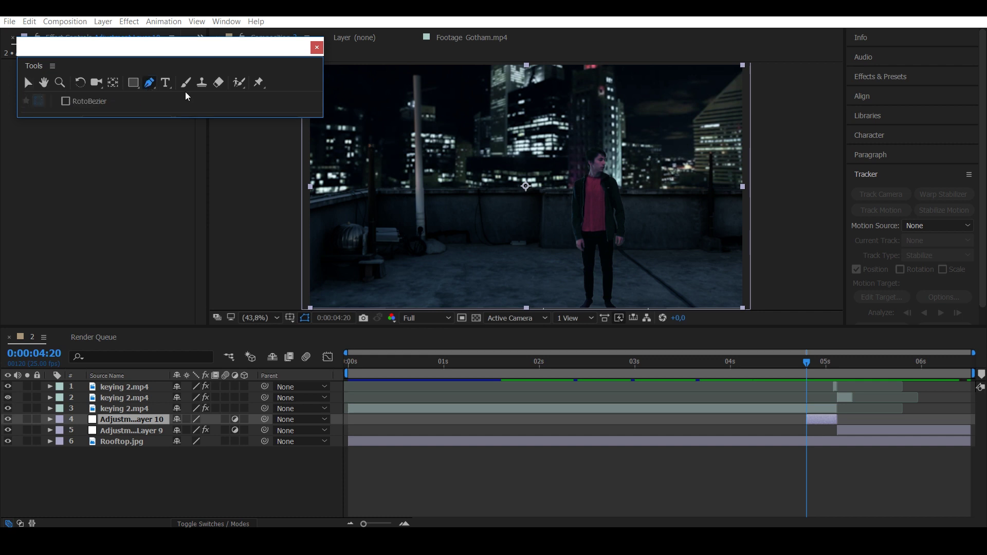
{"action": "left_click", "coordinate": [588, 138]}
{"action": "left_click", "coordinate": [565, 160]}
{"action": "left_click", "coordinate": [552, 193]}
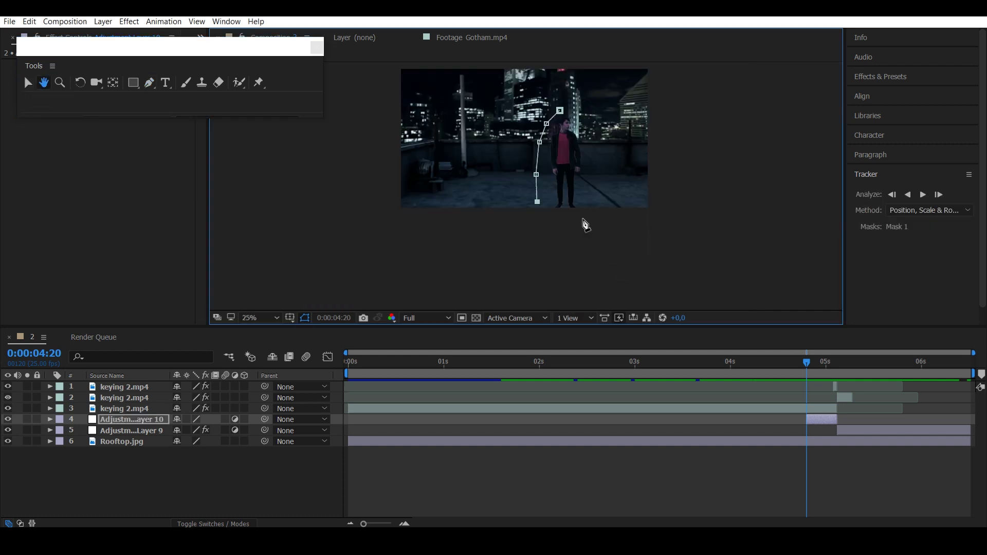
{"action": "left_click", "coordinate": [549, 297]}
{"action": "left_click", "coordinate": [637, 307]}
{"action": "left_click", "coordinate": [641, 270]}
{"action": "left_click", "coordinate": [644, 216]}
{"action": "left_click", "coordinate": [636, 175]}
{"action": "left_click", "coordinate": [622, 145]}
{"action": "left_click", "coordinate": [588, 137]}
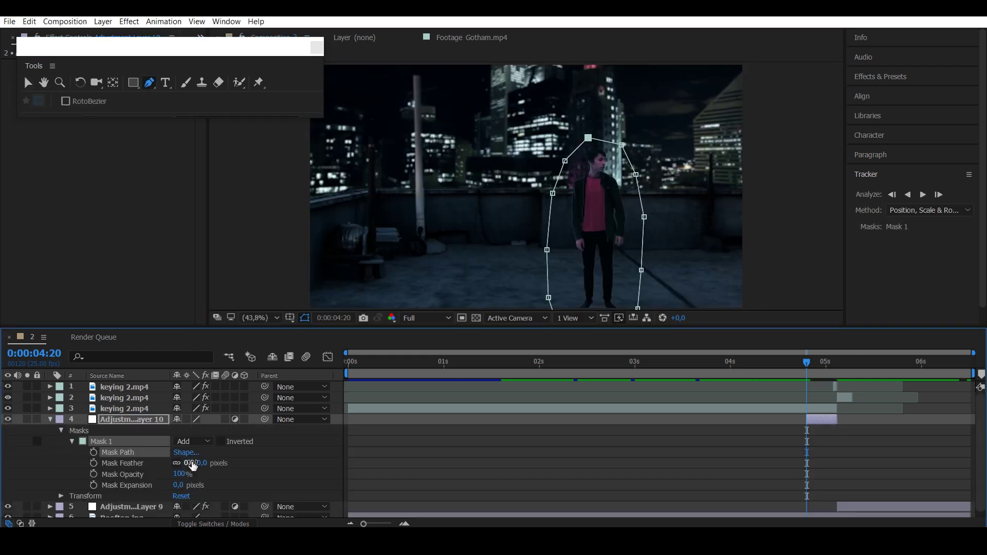
{"action": "left_click", "coordinate": [191, 463]}
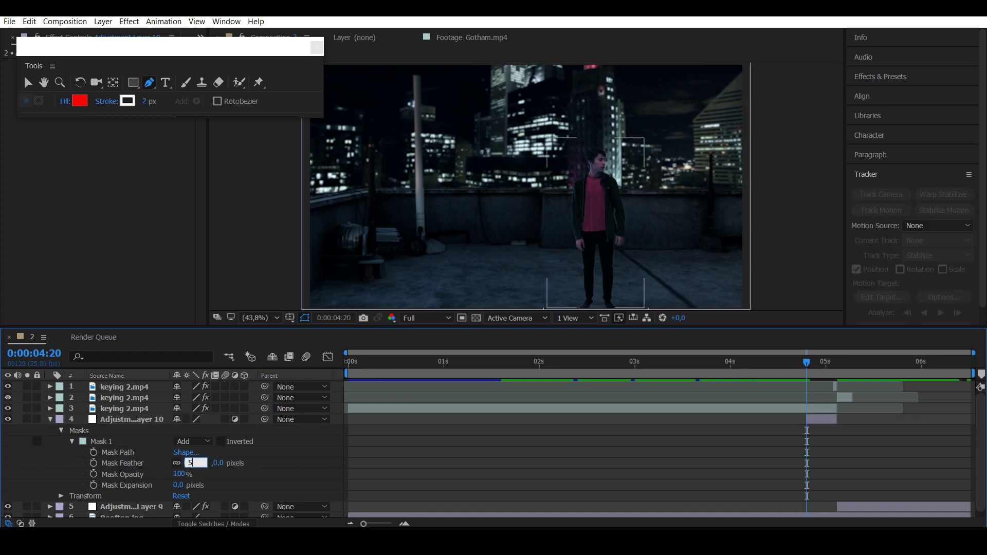
{"action": "key", "text": "Return"}
Apply CC Radial Fast Blur to Adjustment Layer 10 and center it on the actor's chest at about 1273, 561.
{"action": "left_click", "coordinate": [129, 21]}
{"action": "mouse_move", "coordinate": [163, 104]}
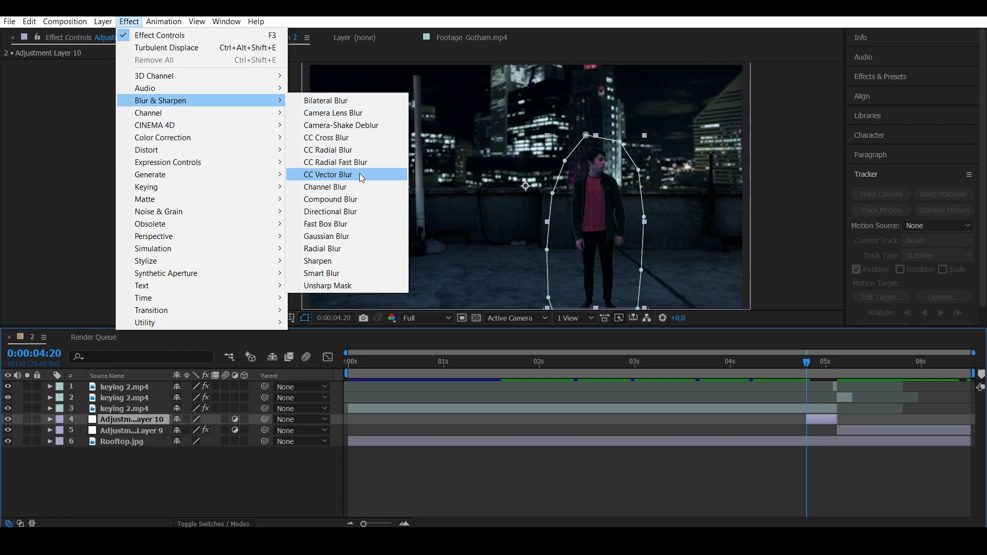
{"action": "left_click", "coordinate": [346, 162]}
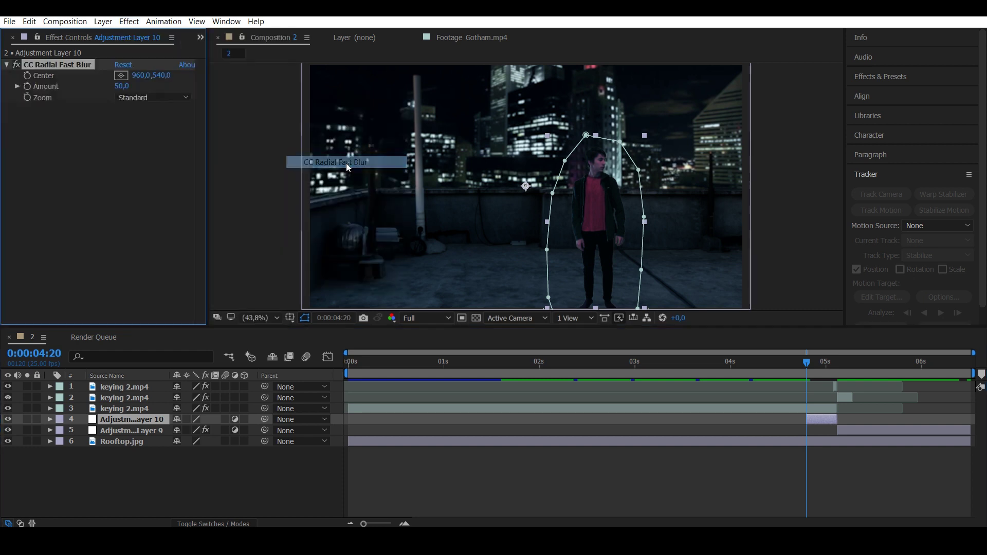
{"action": "left_click_drag", "start_coordinate": [529, 189], "coordinate": [598, 190]}
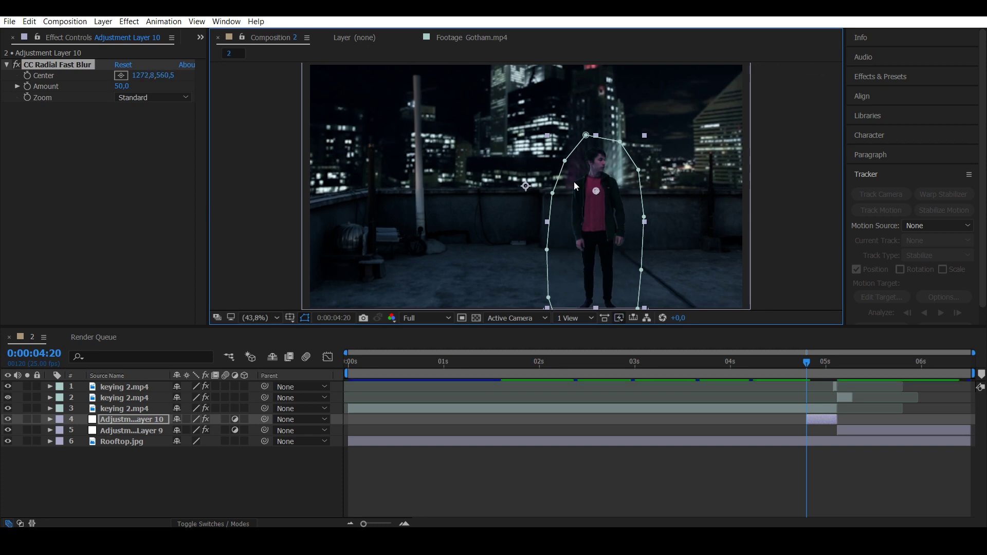
Keyframe the radial blur's Amount at 0:00:04:20 with a value of 0.
{"action": "left_click", "coordinate": [29, 89]}
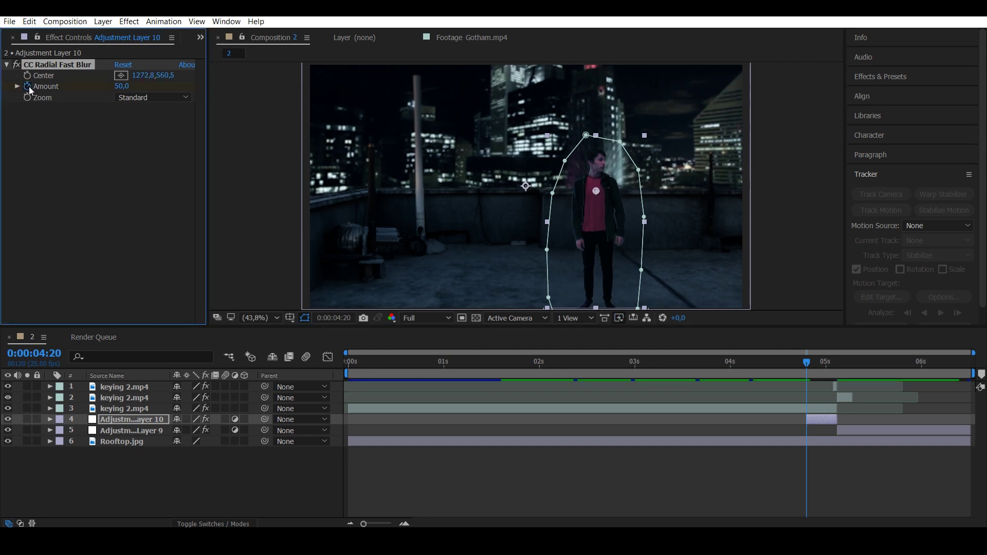
{"action": "left_click", "coordinate": [123, 86]}
{"action": "type", "text": "0"}
{"action": "key", "text": "Return"}
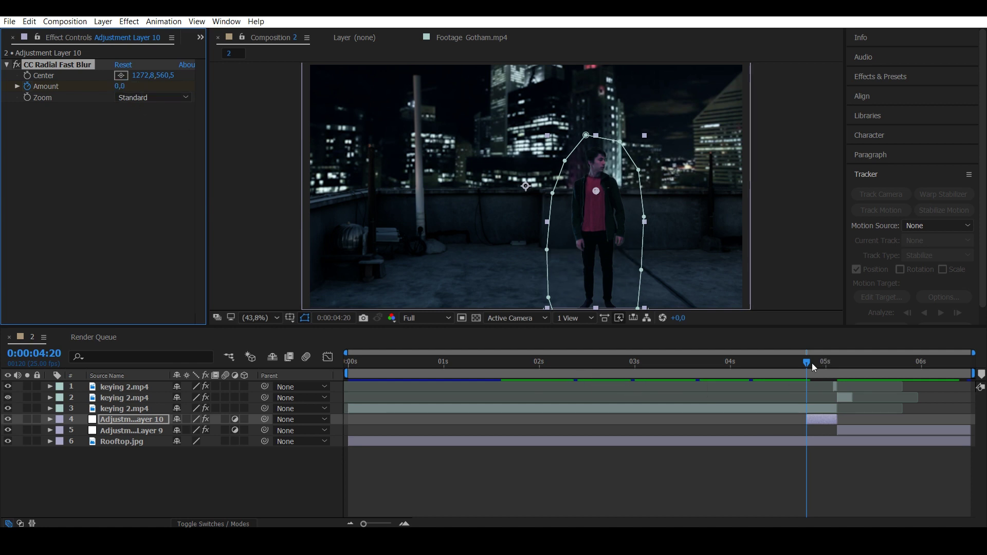
Set the radial blur's Amount to 40 at 0:00:05:02 and check the animated blur around the actor.
{"action": "left_click_drag", "start_coordinate": [808, 362], "coordinate": [833, 365]}
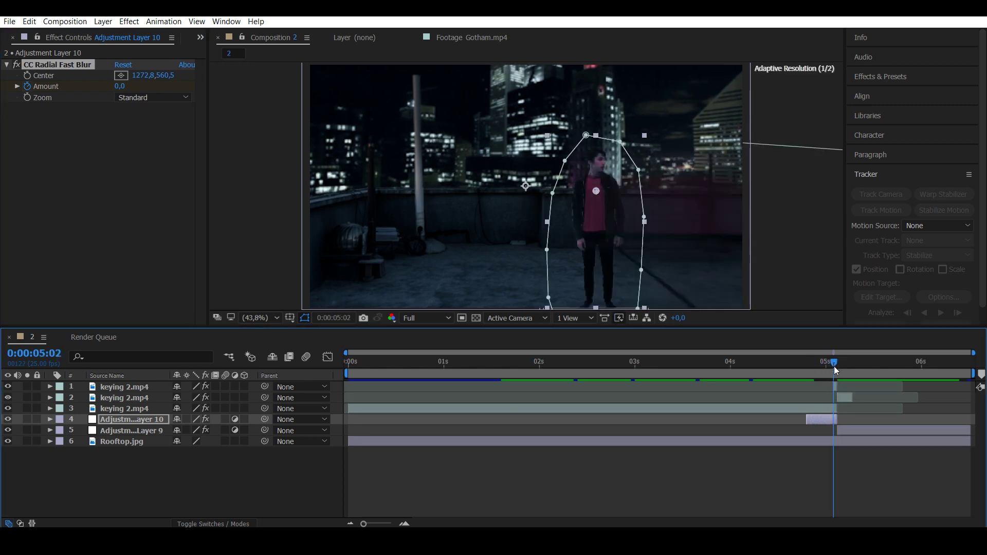
{"action": "left_click", "coordinate": [124, 86]}
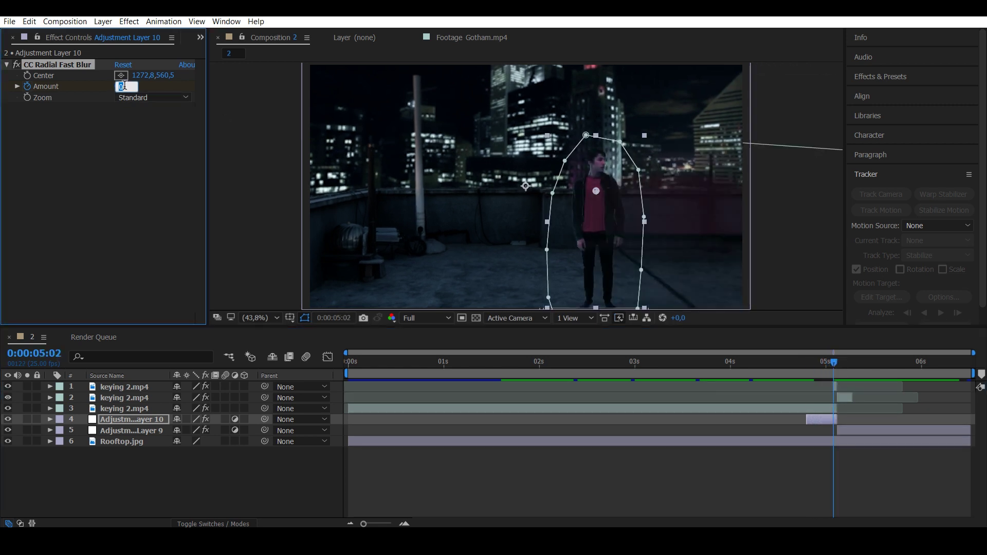
{"action": "type", "text": "5:"}
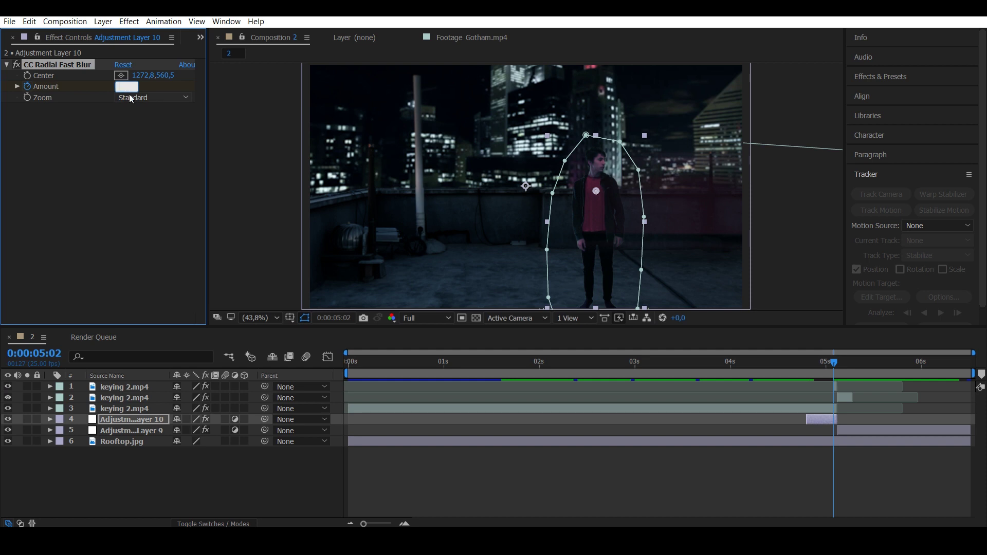
{"action": "type", "text": "0"}
{"action": "key", "text": "Return"}
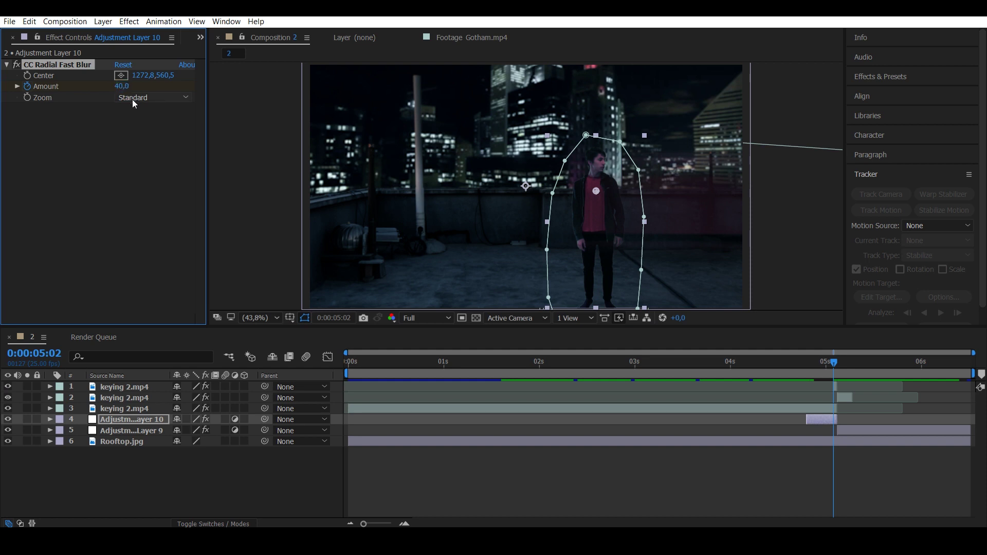
{"action": "left_click", "coordinate": [818, 505]}
{"action": "left_click_drag", "start_coordinate": [834, 362], "coordinate": [770, 365]}
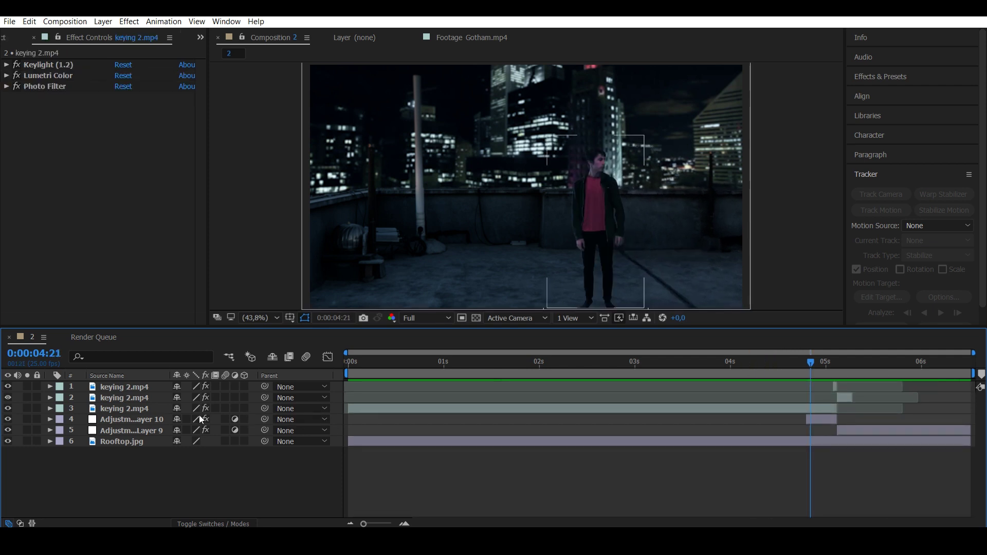
Duplicate the long keying 2.mp4 clip and shorten the copy to a brief segment starting at 0:00:05:00.
{"action": "left_click", "coordinate": [425, 406]}
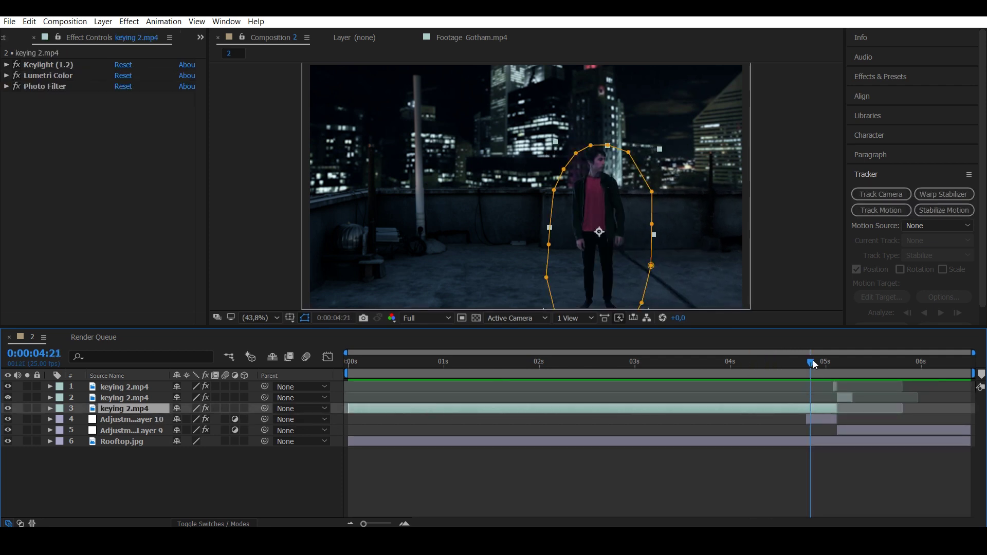
{"action": "key", "text": "ctrl+d"}
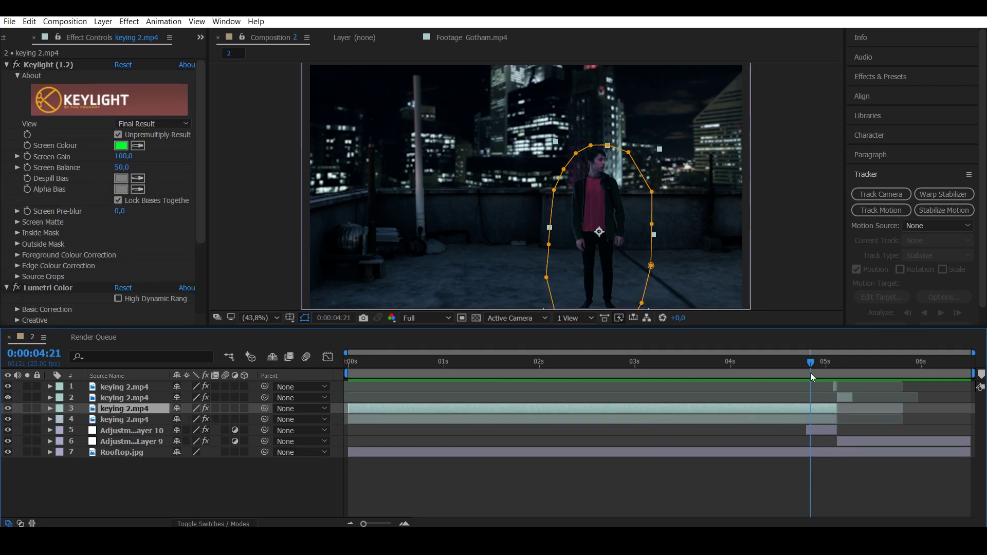
{"action": "mouse_move", "coordinate": [813, 360]}
{"action": "left_mouse_down"}
{"action": "mouse_move", "coordinate": [838, 351]}
{"action": "mouse_move", "coordinate": [824, 366]}
{"action": "left_mouse_up"}
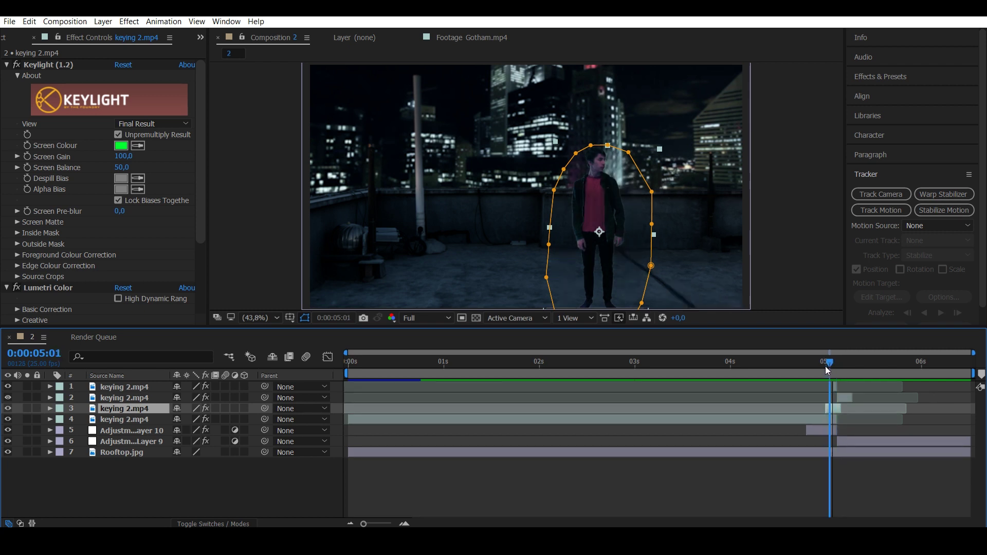
Apply CC Vector Blur to the duplicated clip with the Direction Fading type and an amount of -150.
{"action": "left_click", "coordinate": [127, 22]}
{"action": "mouse_move", "coordinate": [165, 104]}
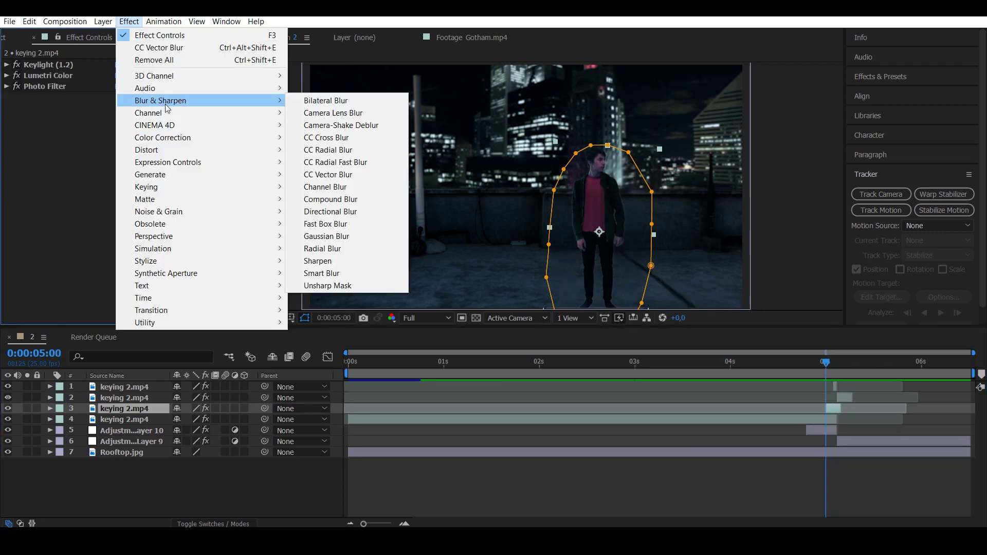
{"action": "left_click", "coordinate": [331, 177]}
{"action": "left_click", "coordinate": [128, 109]}
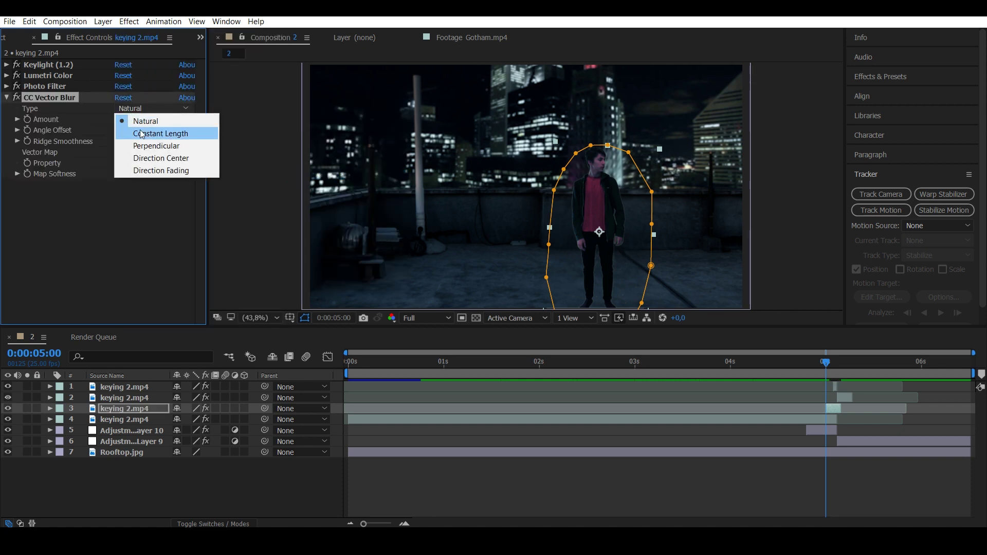
{"action": "left_click", "coordinate": [141, 167]}
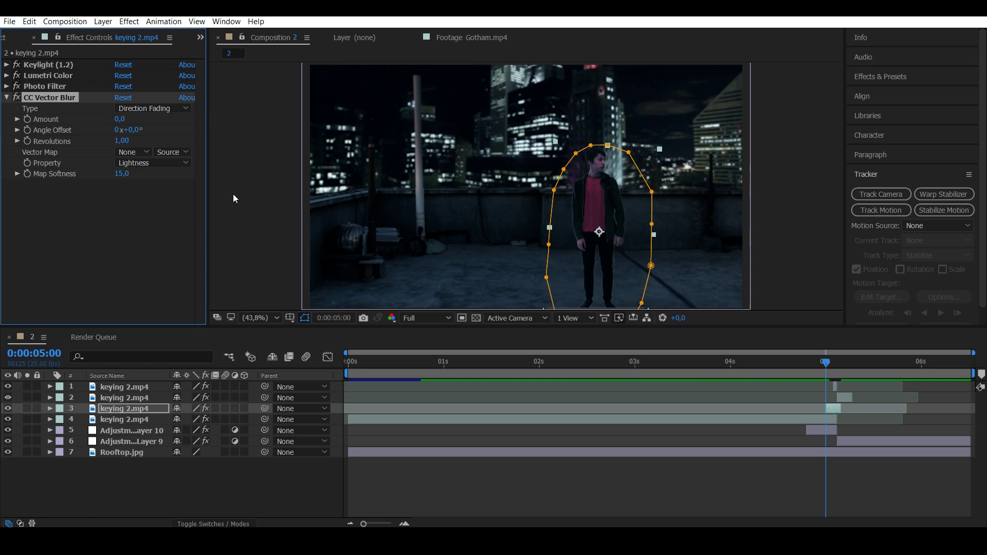
{"action": "left_click", "coordinate": [119, 120]}
{"action": "type", "text": "-150"}
{"action": "key", "text": "Return"}
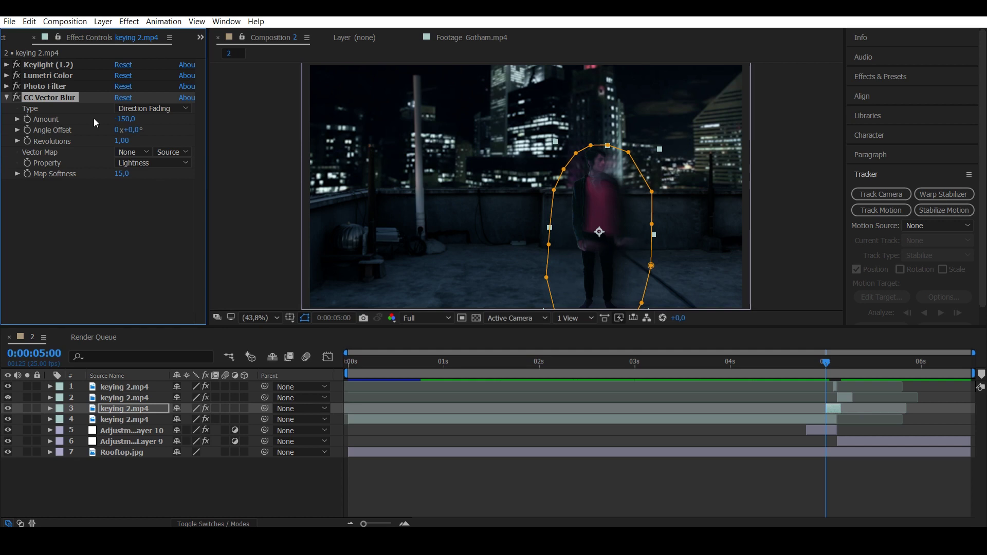
Set the vector blur's Angle Offset to -4° and its Revolutions to 5.
{"action": "left_click", "coordinate": [18, 131]}
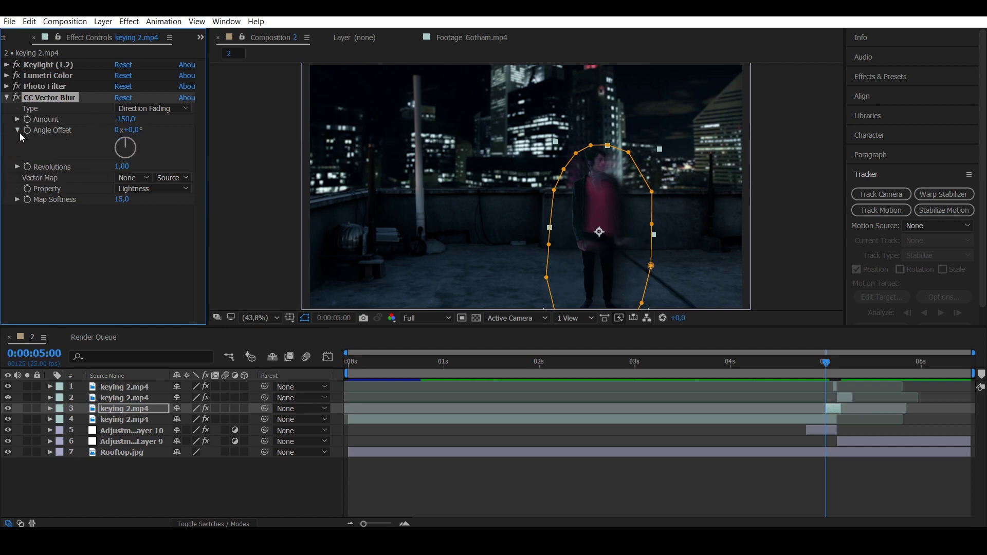
{"action": "left_click_drag", "start_coordinate": [124, 144], "coordinate": [140, 127]}
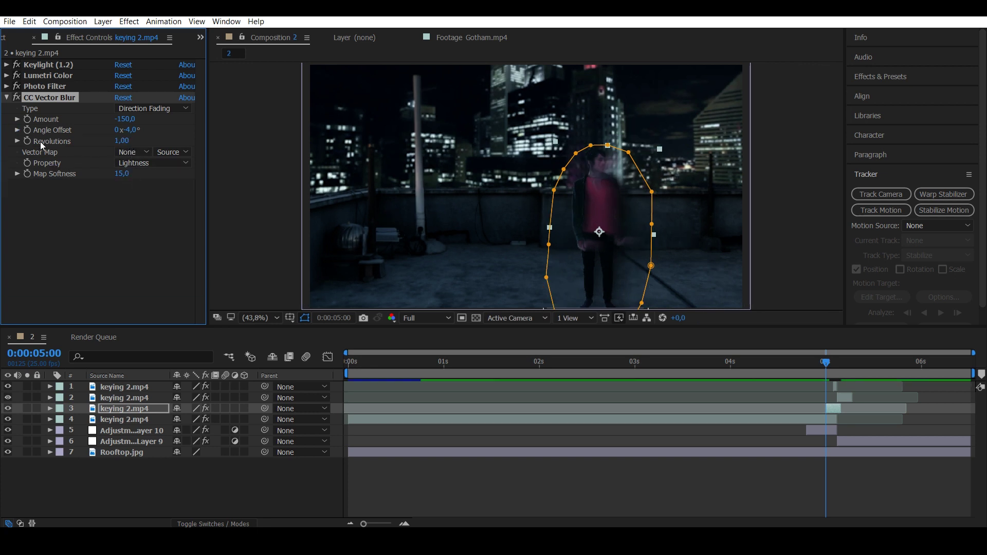
{"action": "left_click", "coordinate": [121, 141]}
{"action": "type", "text": "5"}
{"action": "key", "text": "Return"}
Start animating the opacity of the vector-blurred keying 2.mp4 clip with a 10% keyframe at 0:00:05:00.
{"action": "left_click", "coordinate": [49, 408]}
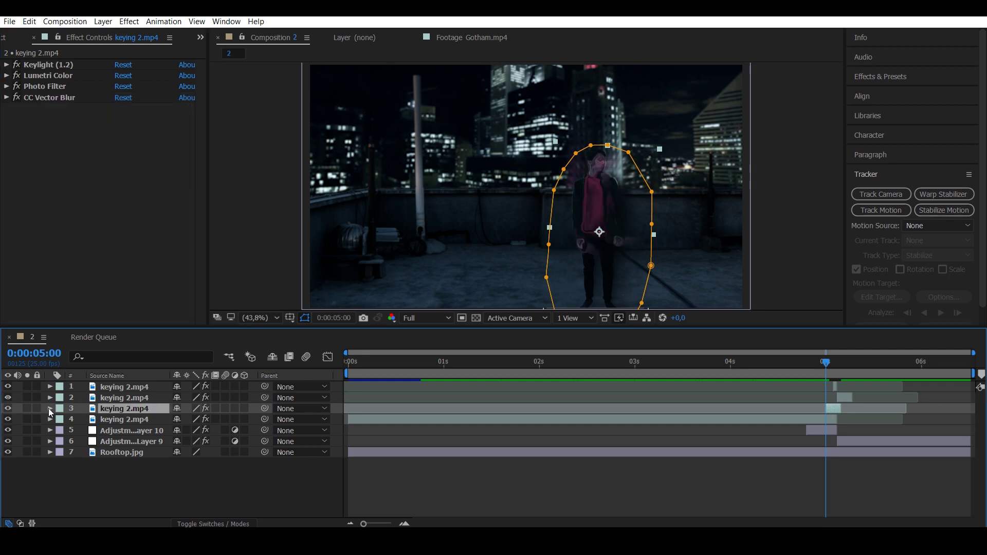
{"action": "left_click", "coordinate": [61, 442]}
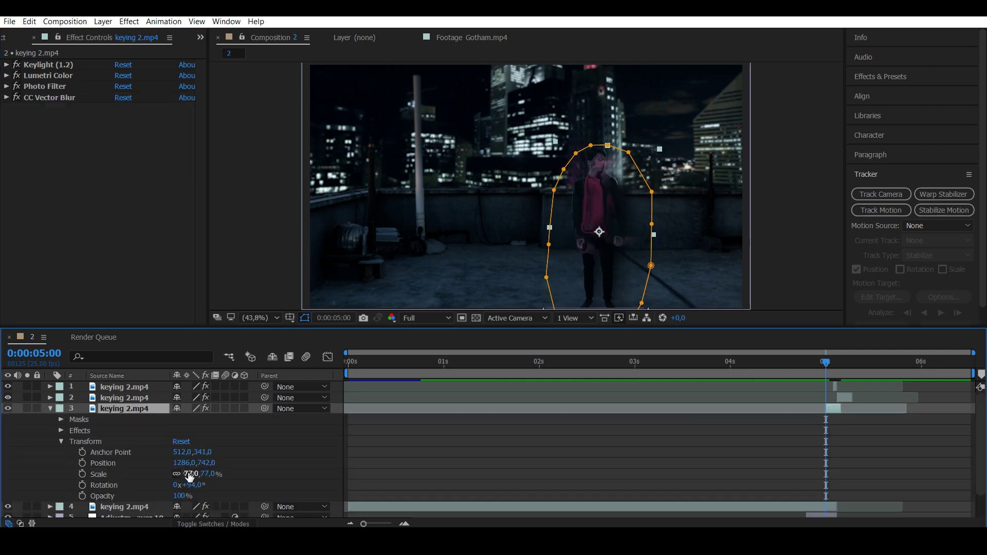
{"action": "left_click", "coordinate": [82, 495]}
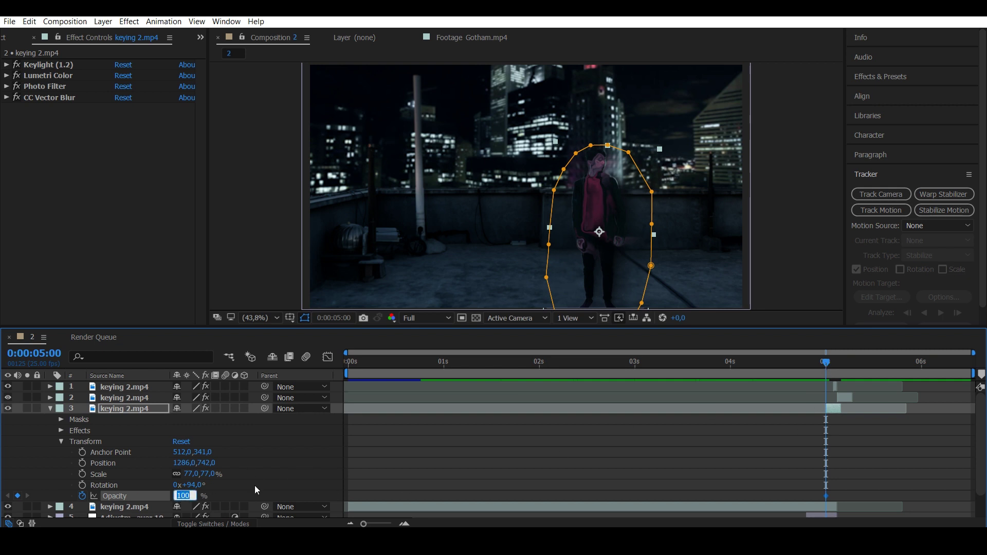
{"action": "type", "text": "10"}
{"action": "key", "text": "Return"}
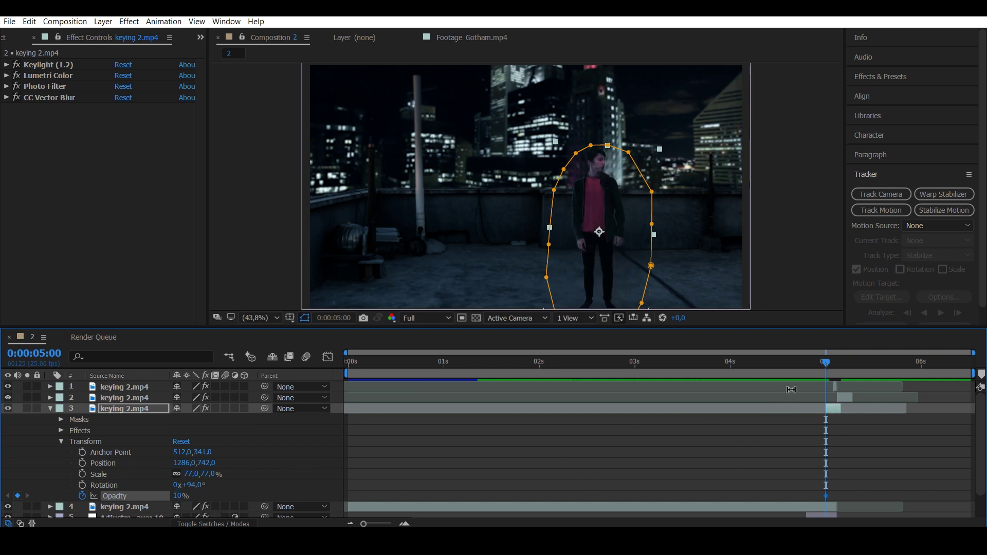
Add opacity keyframes to the vector-blurred clip: 80% at 0:00:05:02 and 50% at 0:00:05:03.
{"action": "left_click", "coordinate": [833, 360]}
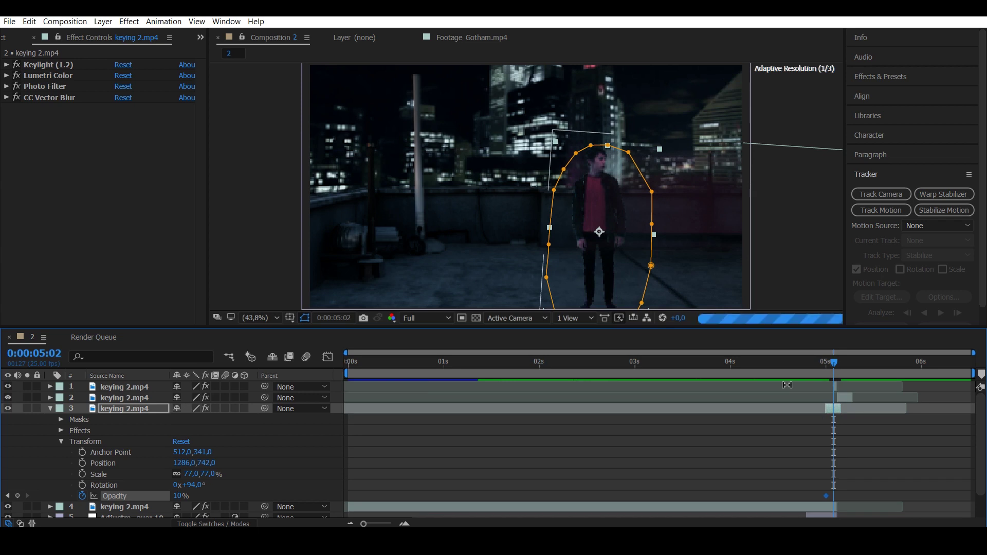
{"action": "left_click", "coordinate": [178, 495]}
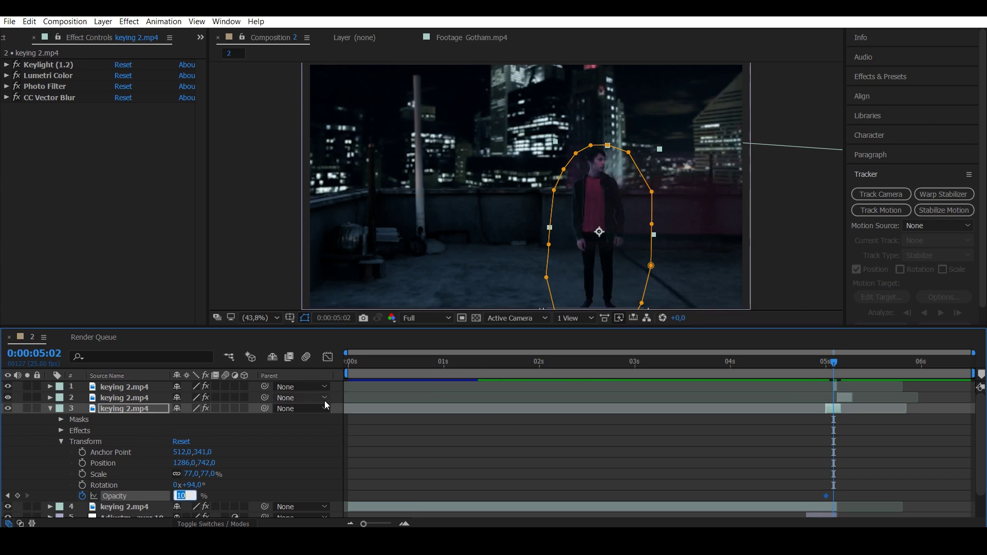
{"action": "type", "text": "80"}
{"action": "key", "text": "Return"}
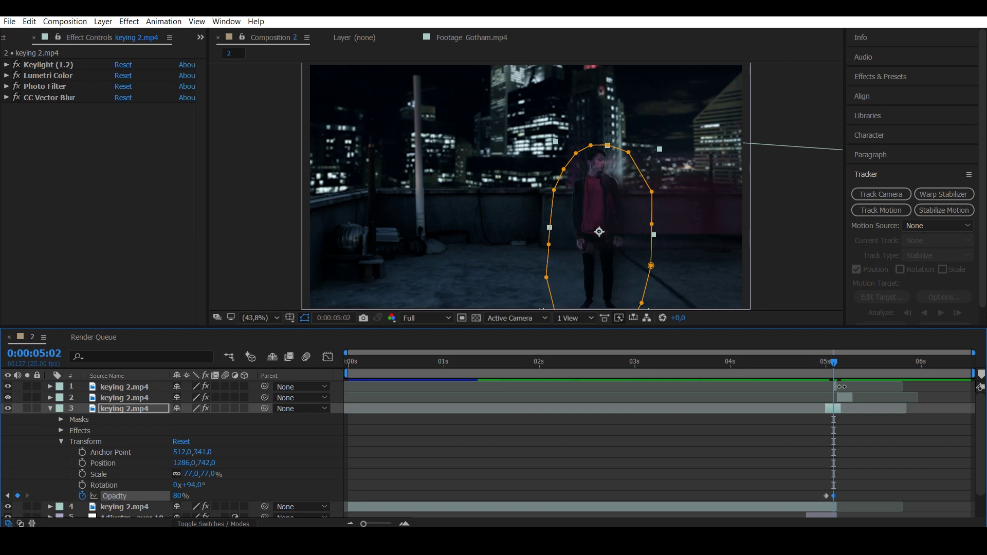
{"action": "left_click", "coordinate": [836, 361]}
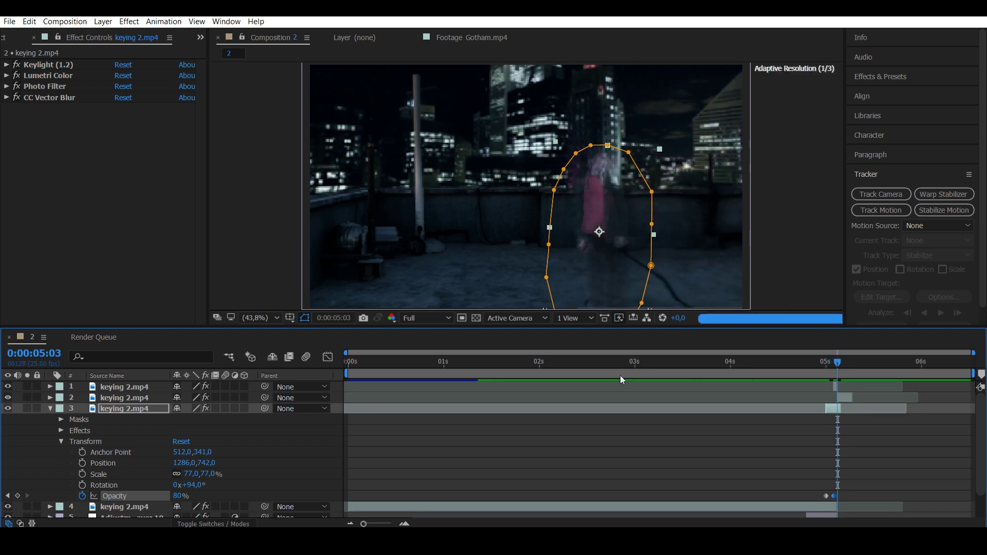
{"action": "left_click", "coordinate": [178, 496]}
{"action": "type", "text": "50"}
{"action": "key", "text": "Return"}
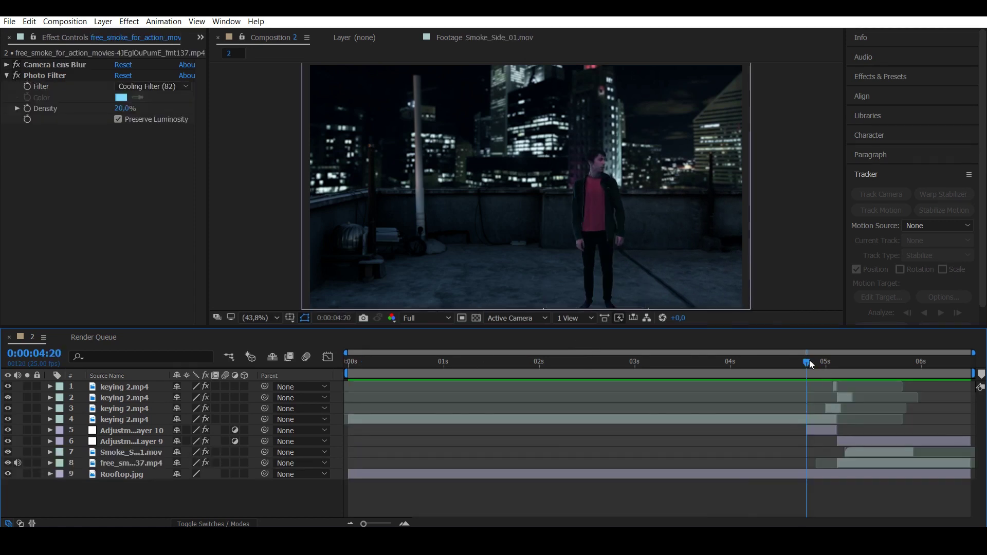
Examine the Smoke_Side_01.mov and free_smoke_for_action_movies clips and their effects around 0:00:05:08.
{"action": "left_click_drag", "start_coordinate": [809, 360], "coordinate": [849, 368]}
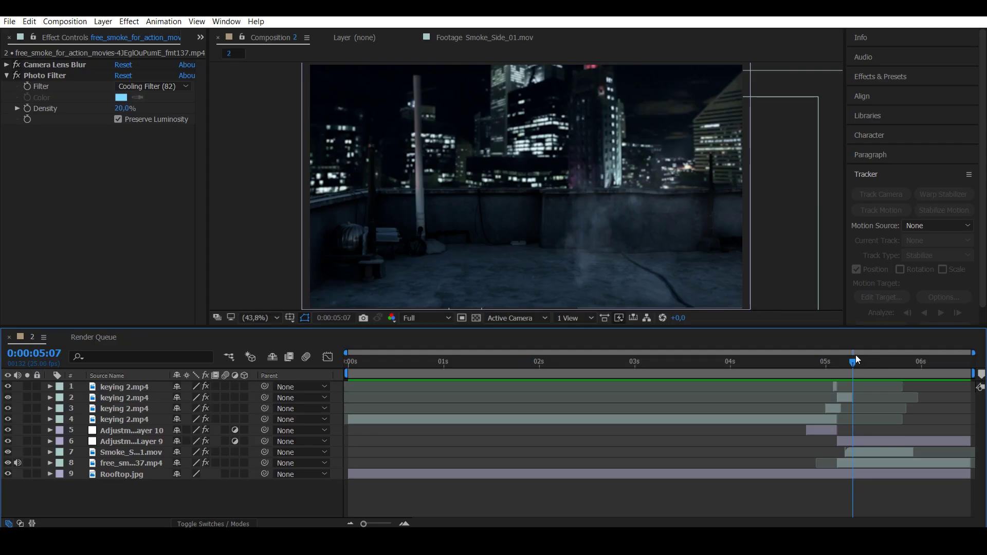
{"action": "left_click_drag", "start_coordinate": [843, 360], "coordinate": [856, 363]}
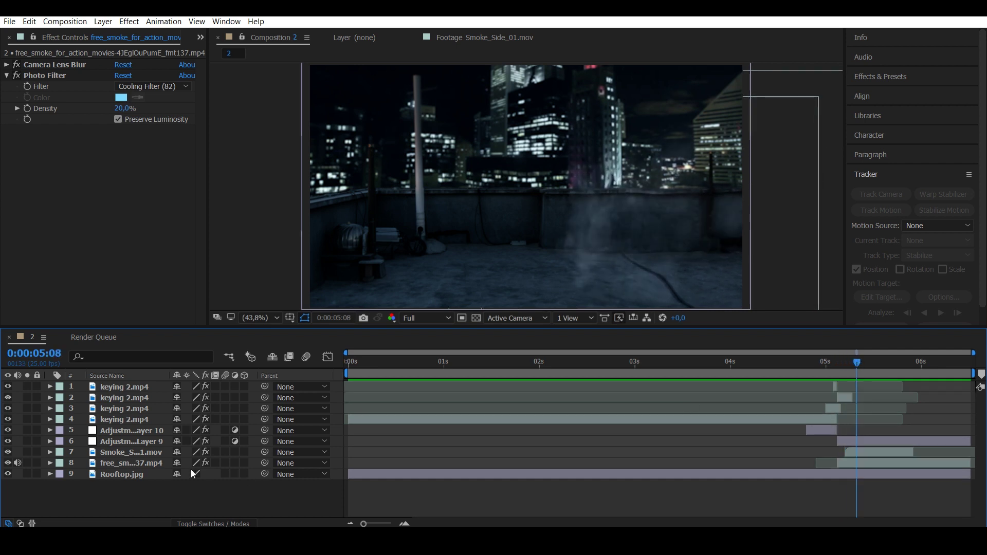
{"action": "left_click", "coordinate": [124, 455]}
{"action": "left_click", "coordinate": [124, 464]}
{"action": "left_click", "coordinate": [134, 450]}
{"action": "left_click", "coordinate": [131, 461]}
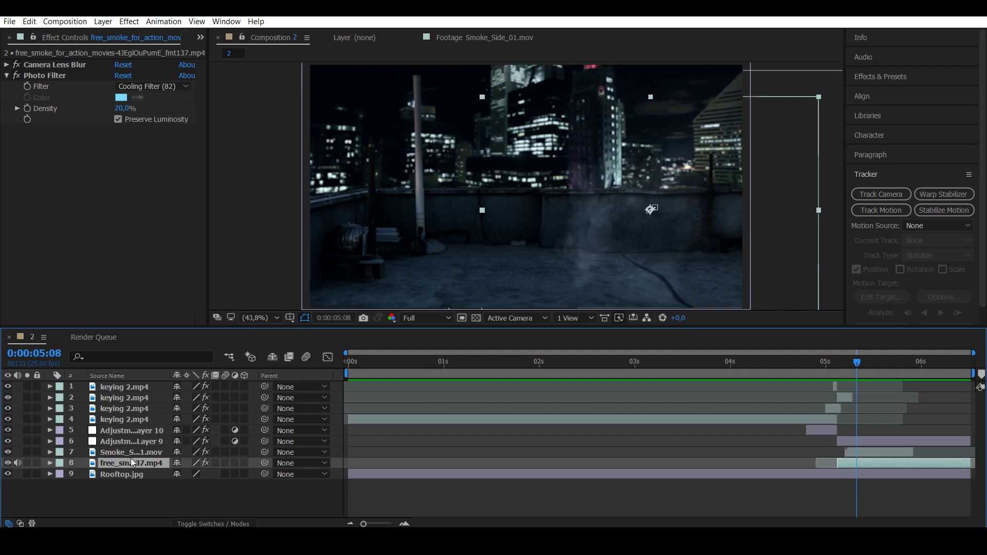
{"action": "left_click", "coordinate": [133, 452]}
{"action": "left_click", "coordinate": [129, 464]}
{"action": "left_click", "coordinate": [134, 452]}
{"action": "left_click", "coordinate": [133, 458]}
{"action": "left_click", "coordinate": [133, 453]}
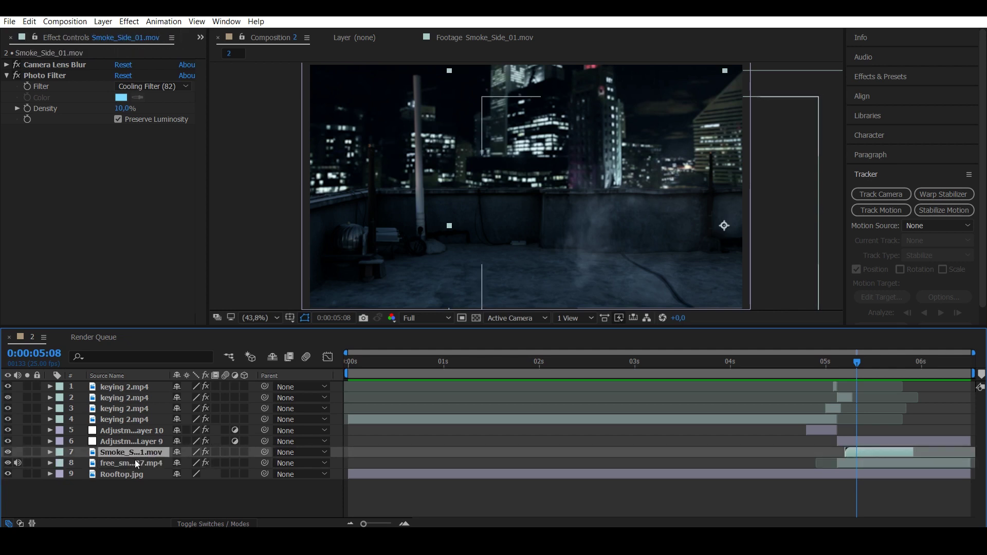
{"action": "left_click", "coordinate": [135, 460]}
Pre-compose the two smoke clips together under the default composition name.
{"action": "left_click", "coordinate": [131, 455]}
{"action": "left_click", "coordinate": [119, 460], "text": "shift"}
{"action": "right_click", "coordinate": [128, 454]}
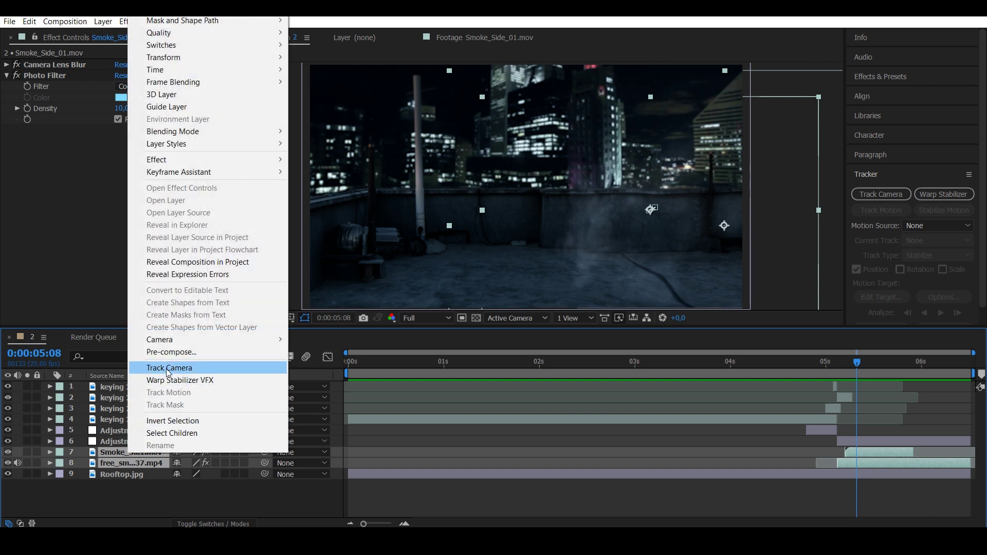
{"action": "left_click", "coordinate": [173, 352]}
{"action": "left_click", "coordinate": [539, 348]}
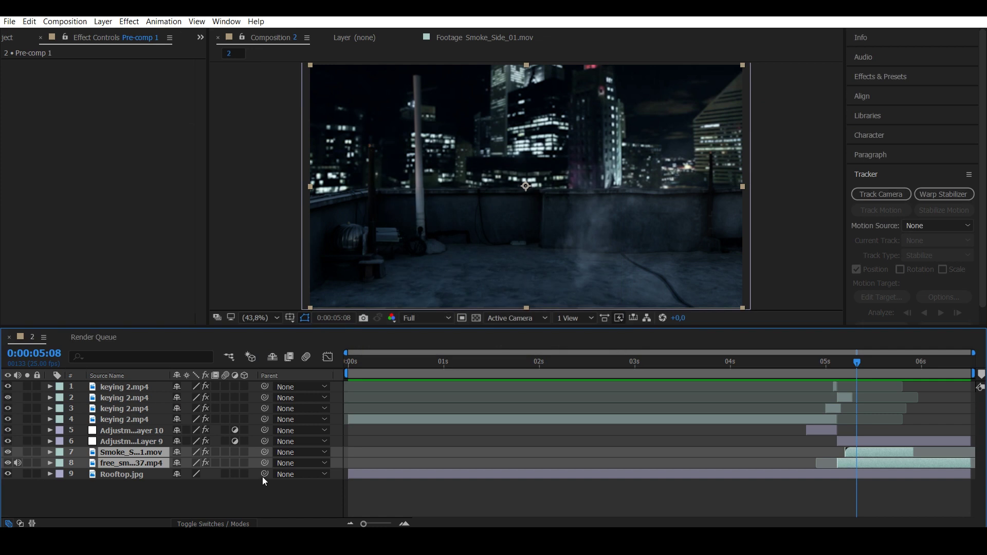
Change the blending mode of the smoke pre-comp to drop its black background over the rooftop.
{"action": "left_click", "coordinate": [103, 21]}
{"action": "mouse_move", "coordinate": [154, 253]}
{"action": "left_click", "coordinate": [342, 238]}
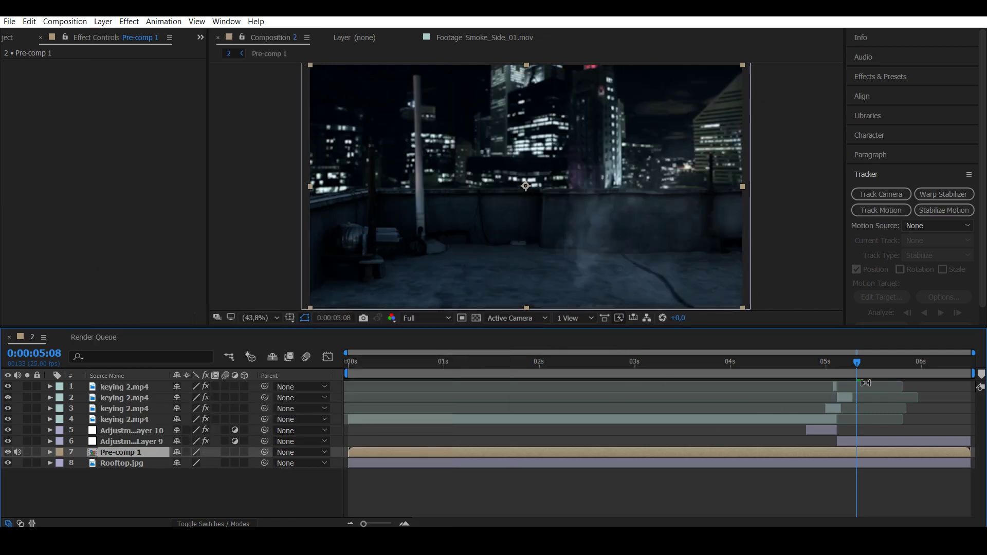
{"action": "left_click_drag", "start_coordinate": [858, 362], "coordinate": [765, 363]}
{"action": "left_click", "coordinate": [359, 460]}
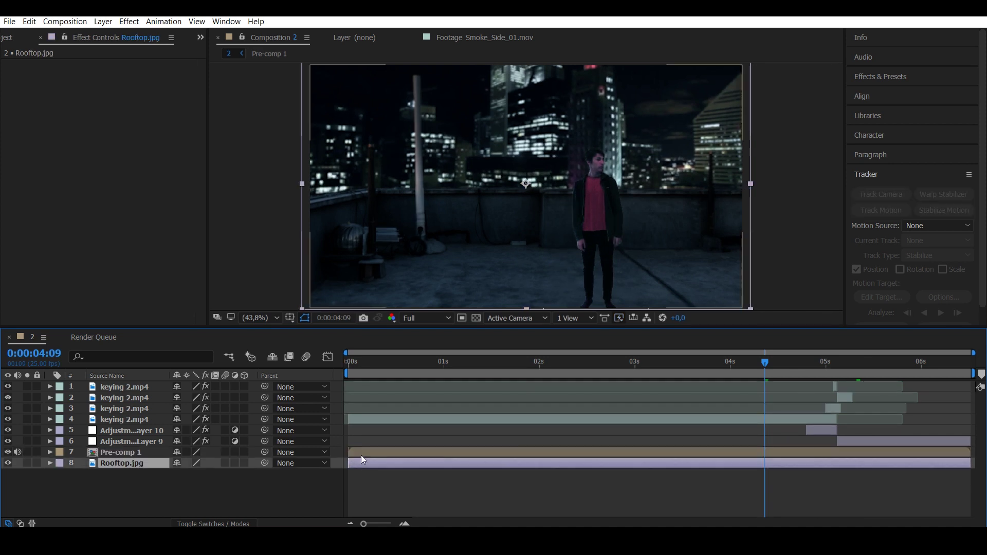
{"action": "left_click", "coordinate": [360, 454]}
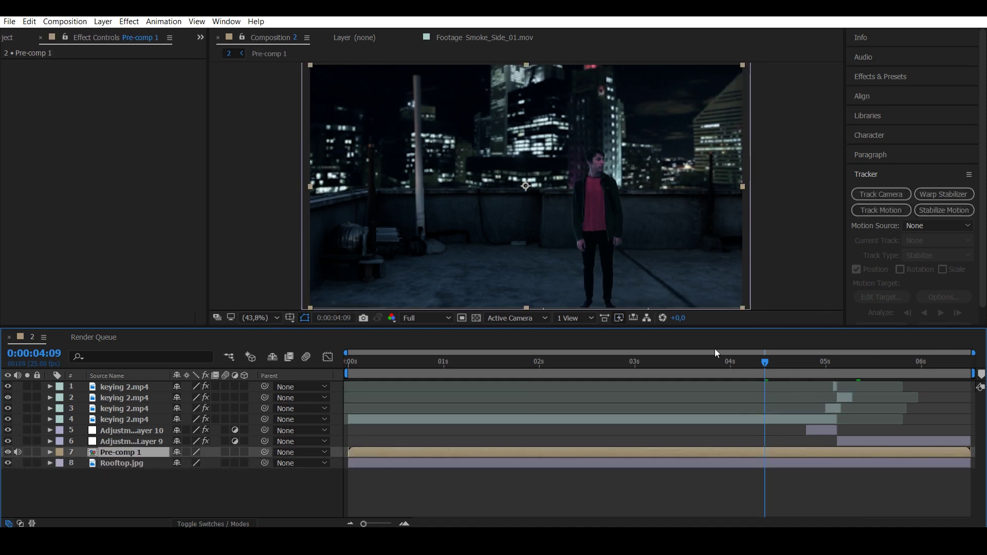
{"action": "mouse_move", "coordinate": [782, 369]}
{"action": "left_mouse_down"}
{"action": "mouse_move", "coordinate": [791, 356]}
{"action": "mouse_move", "coordinate": [827, 353]}
{"action": "mouse_move", "coordinate": [786, 365]}
{"action": "left_mouse_up"}
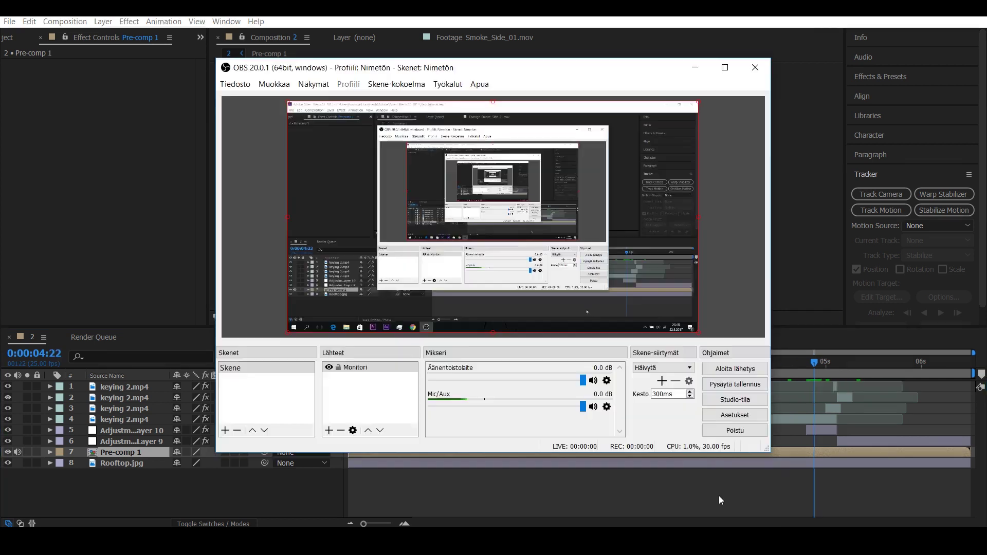
{"action": "left_click", "coordinate": [718, 497]}
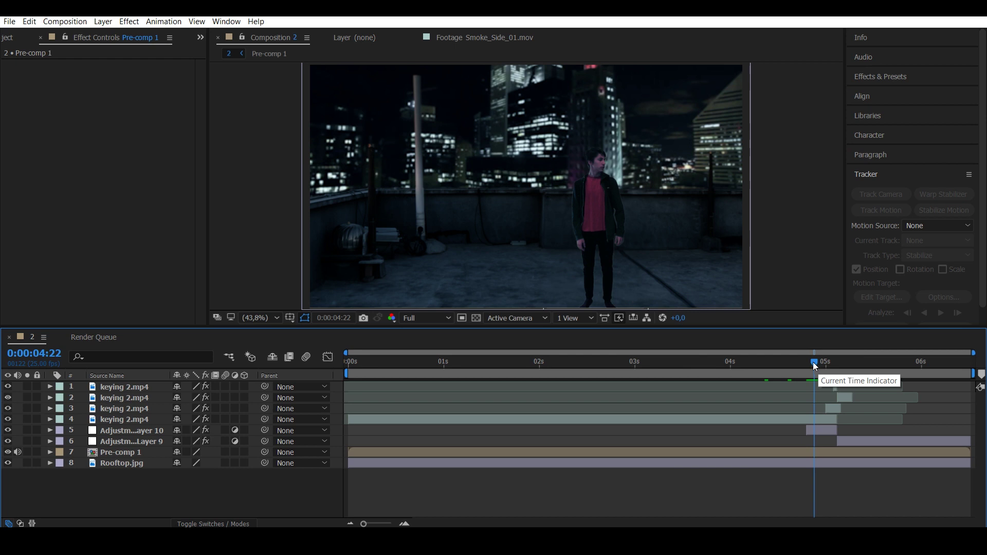
{"action": "left_click_drag", "start_coordinate": [812, 362], "coordinate": [810, 362]}
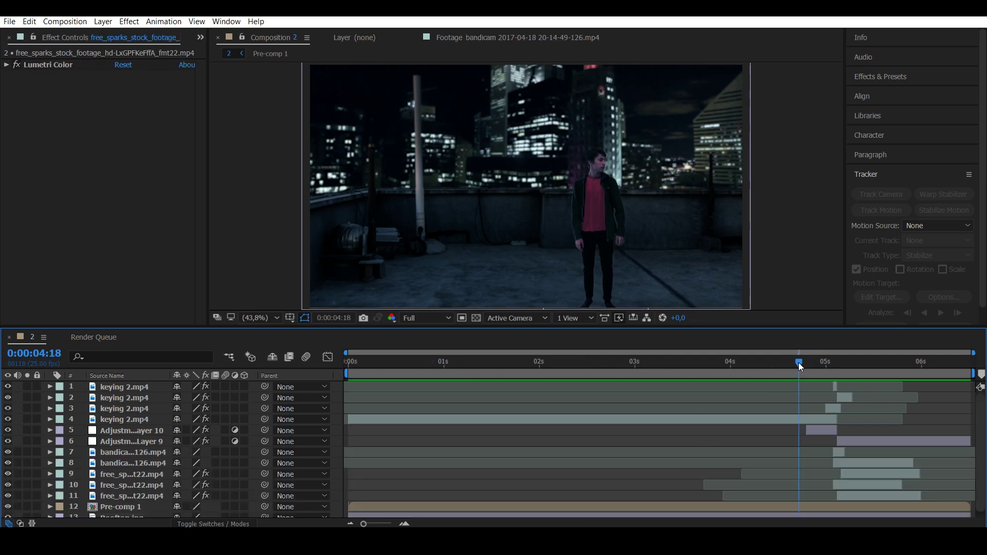
Examine the spark clips on the rooftop floor up close through the frames around 0:00:05:05.
{"action": "left_click_drag", "start_coordinate": [797, 362], "coordinate": [848, 362]}
{"action": "scroll", "coordinate": [637, 231], "scroll_direction": "up", "scroll_amount": 1}
{"action": "scroll", "coordinate": [620, 195], "scroll_direction": "up", "scroll_amount": 2}
{"action": "left_click_drag", "start_coordinate": [634, 212], "coordinate": [519, 268]}
{"action": "scroll", "coordinate": [544, 227], "scroll_direction": "down", "scroll_amount": 1}
{"action": "left_click_drag", "start_coordinate": [546, 229], "coordinate": [525, 265]}
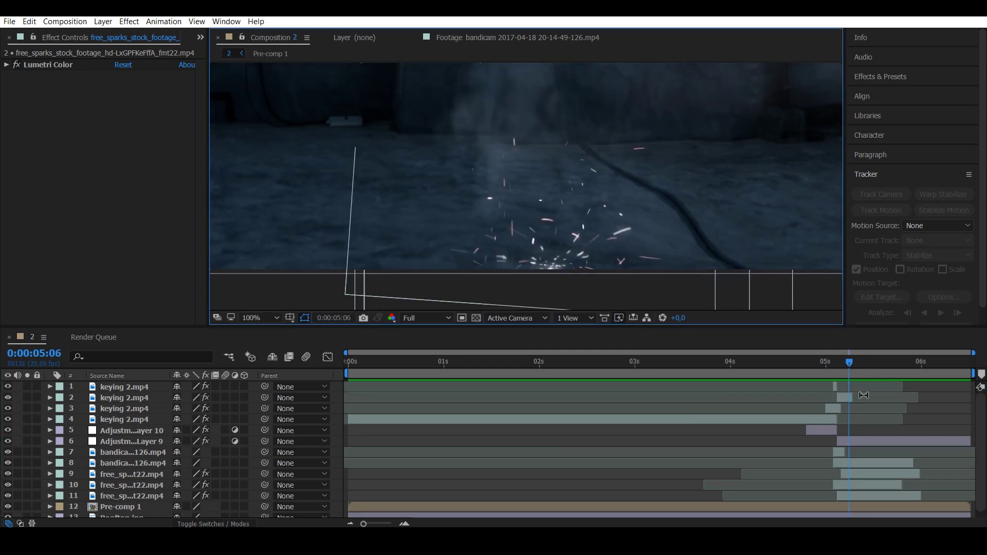
{"action": "left_click", "coordinate": [828, 362]}
{"action": "left_click_drag", "start_coordinate": [828, 363], "coordinate": [845, 361]}
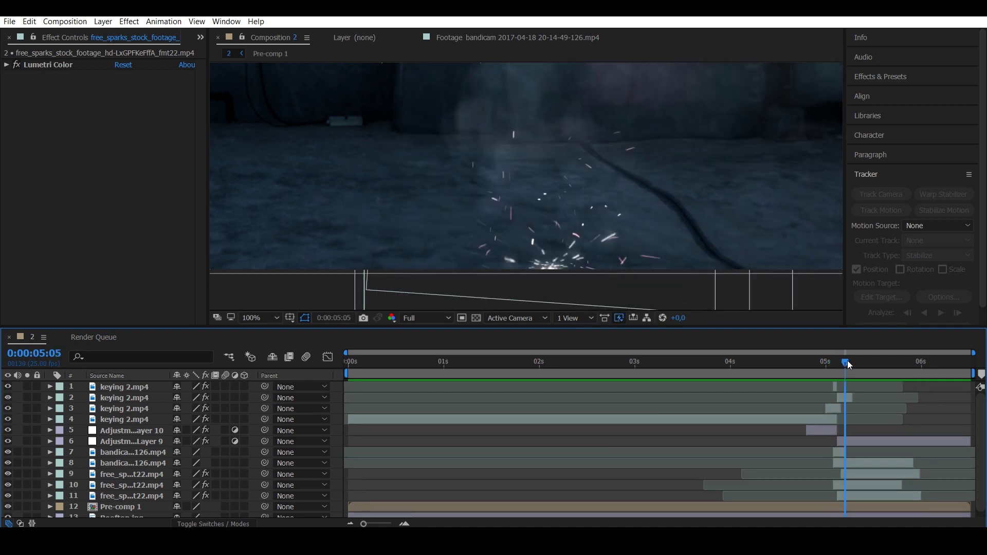
Pre-compose the two bandicam clips and the three free_sparks clips into a composition named Sparks.
{"action": "left_click", "coordinate": [129, 454]}
{"action": "left_click", "coordinate": [126, 465], "text": "ctrl"}
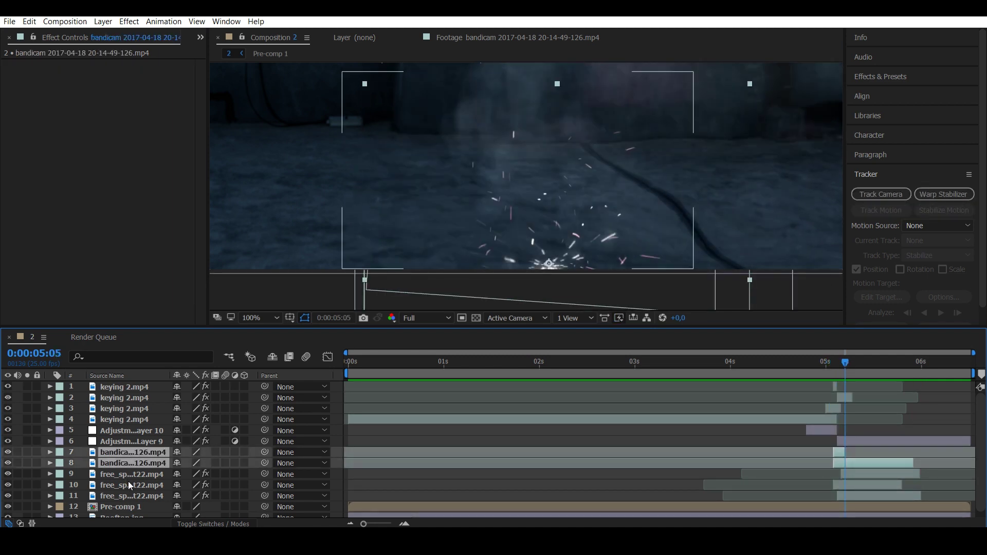
{"action": "left_click", "coordinate": [128, 475], "text": "ctrl"}
{"action": "left_click", "coordinate": [127, 486], "text": "ctrl"}
{"action": "left_click", "coordinate": [122, 497], "text": "ctrl"}
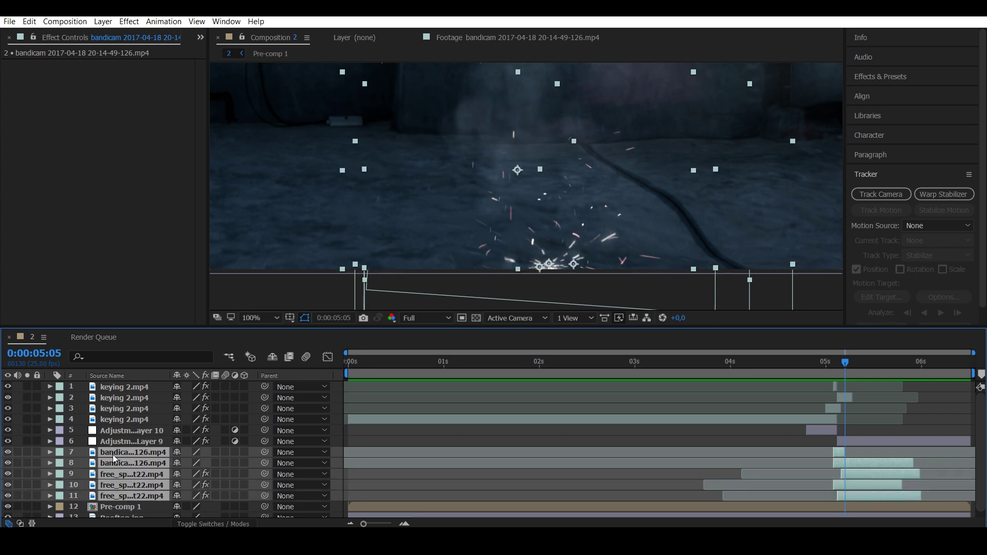
{"action": "key", "text": "ctrl+shift+c"}
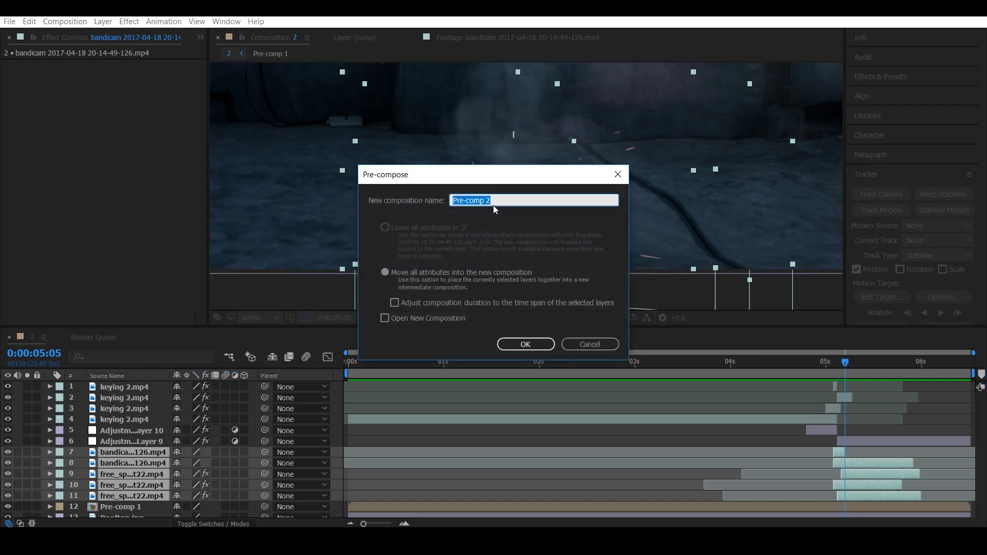
{"action": "type", "text": "Sparks"}
{"action": "left_click", "coordinate": [499, 346]}
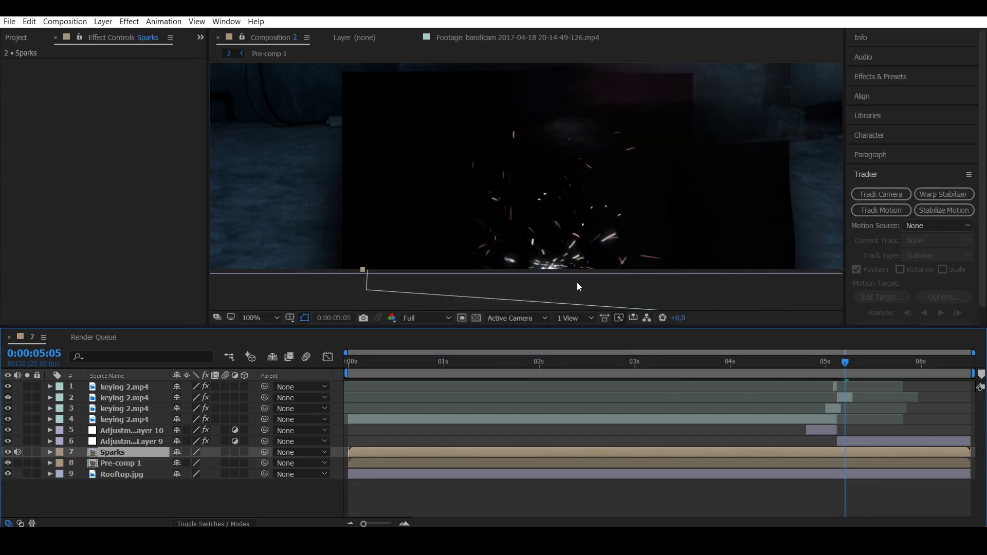
Set the Sparks pre-comp's blending mode to Add.
{"action": "left_click", "coordinate": [103, 21]}
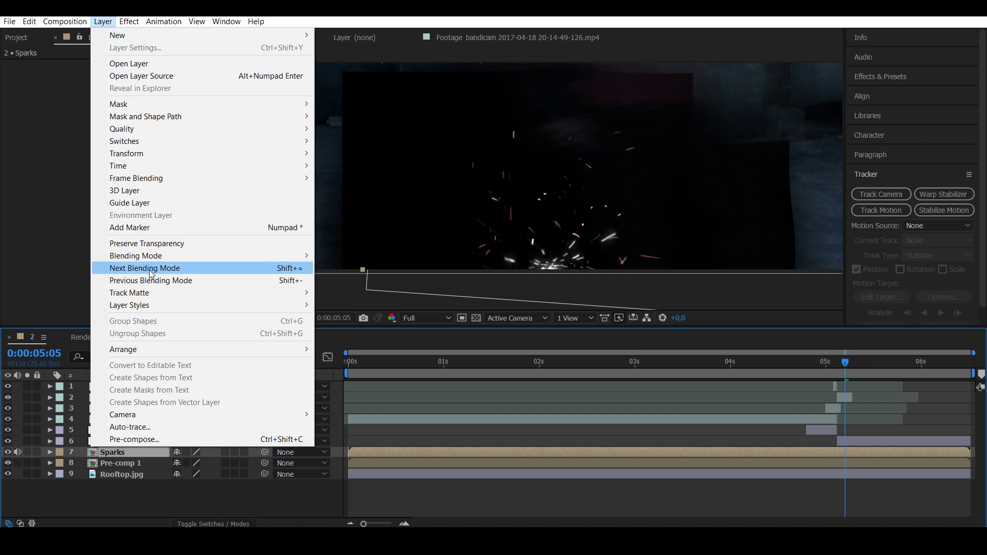
{"action": "mouse_move", "coordinate": [153, 256]}
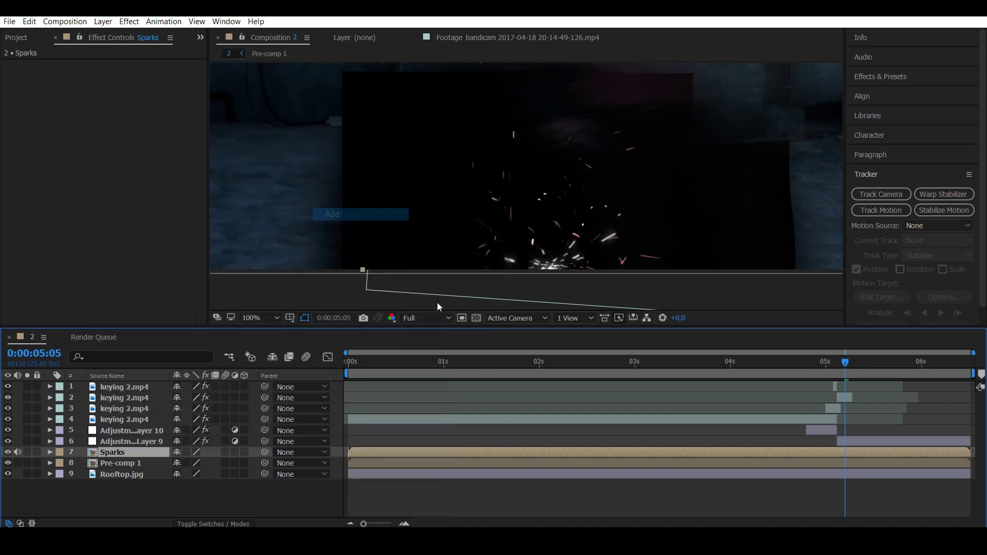
{"action": "left_click", "coordinate": [339, 214]}
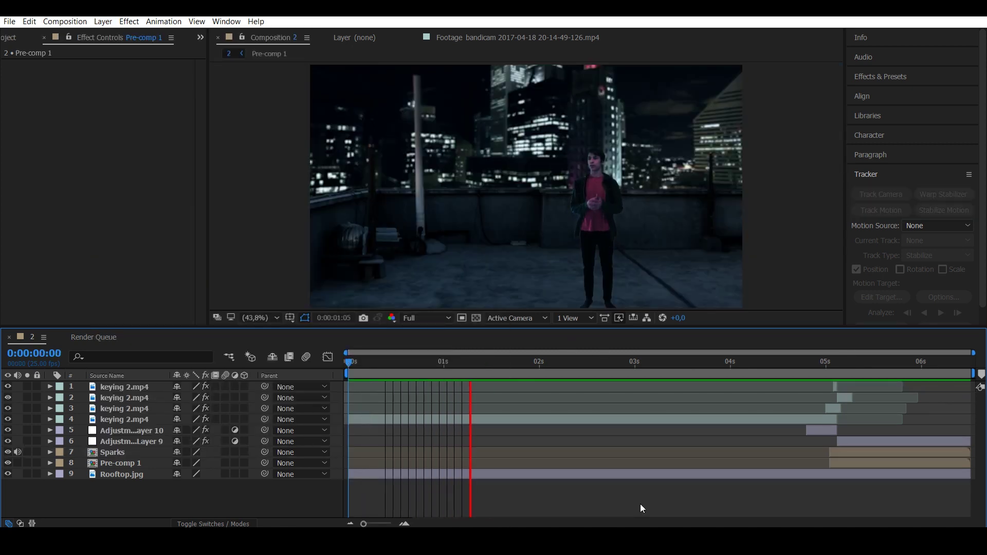